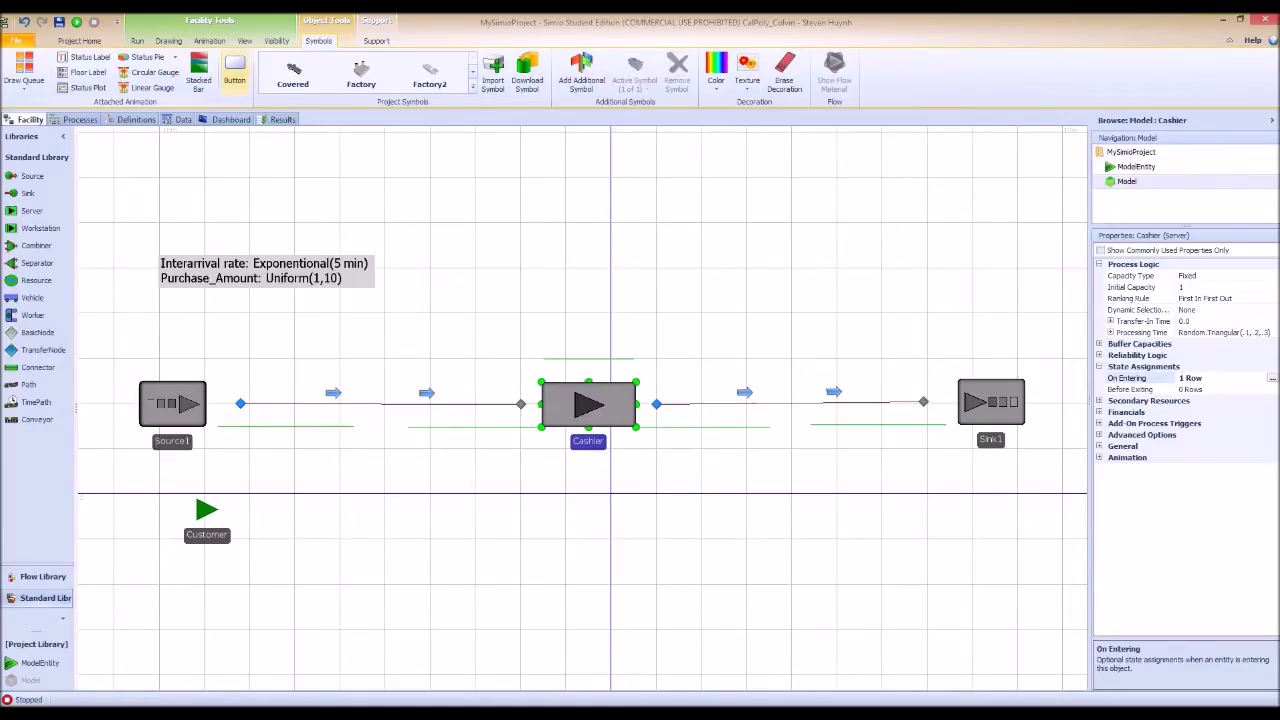
Place a status label above the Cashier server and set its expression to ModelEntity.Purchase_Amount
left_click(209, 40)
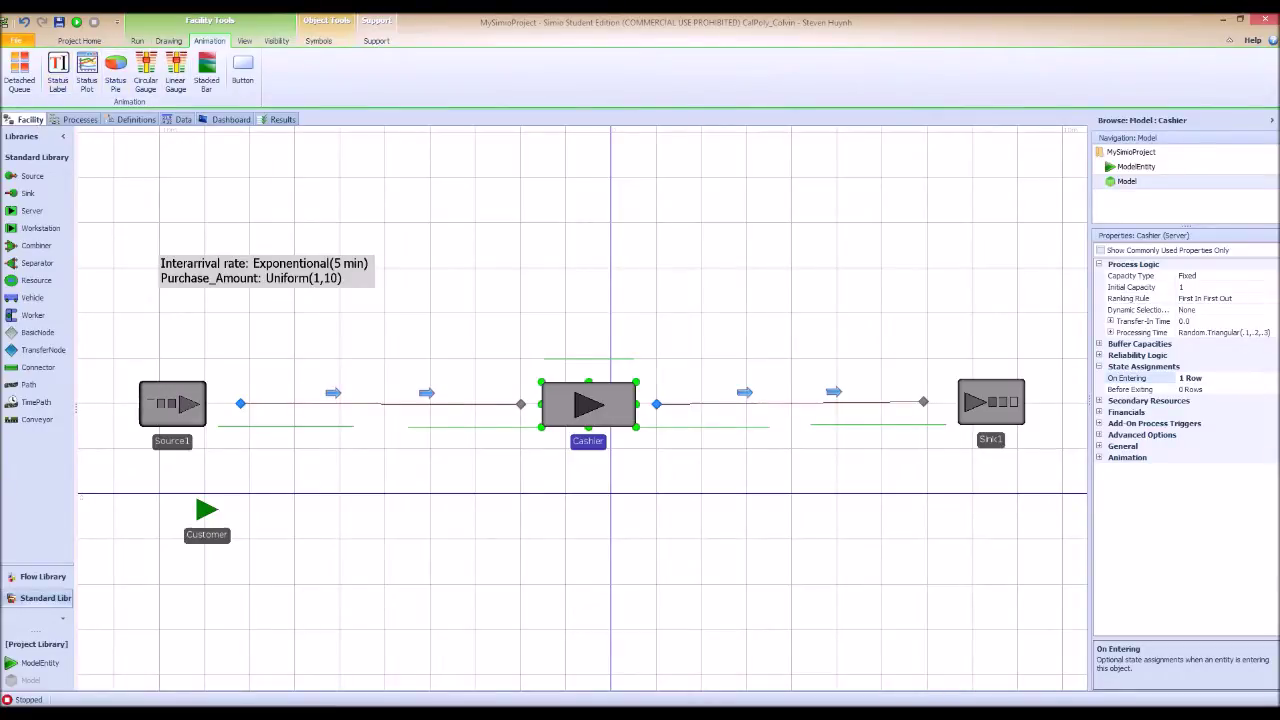
left_click_drag(508, 304, 666, 344)
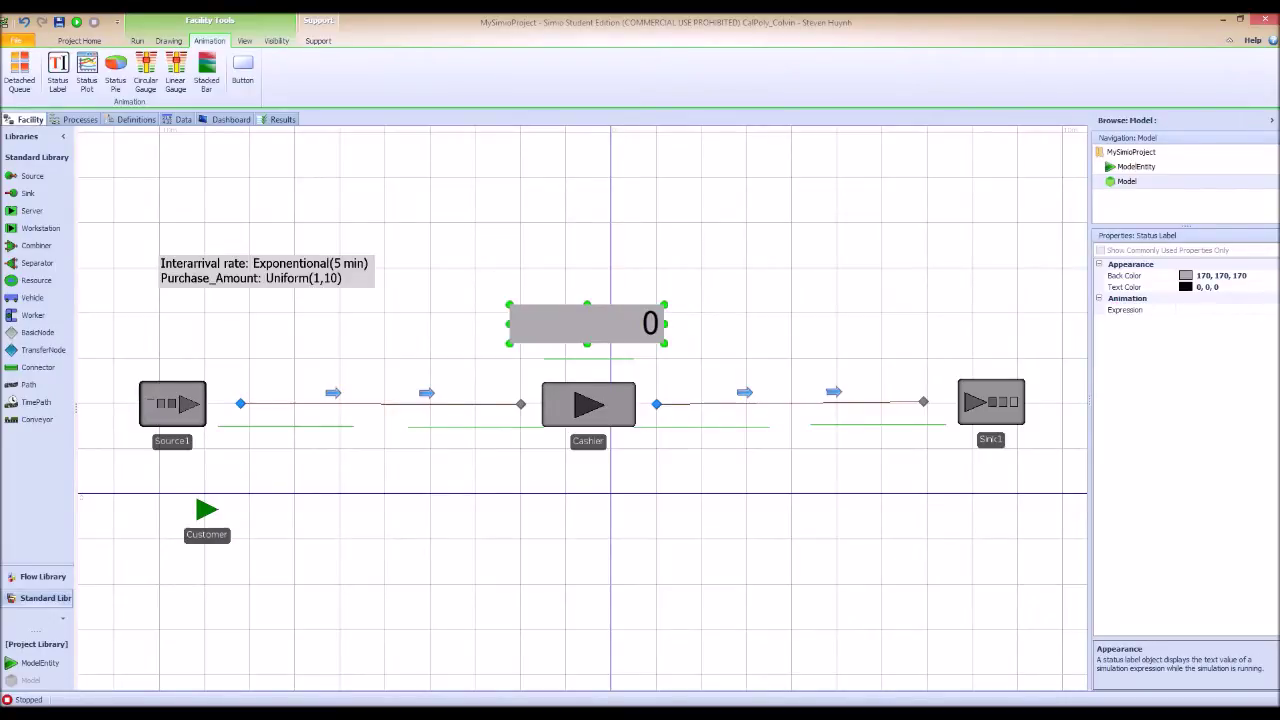
left_click(1224, 309)
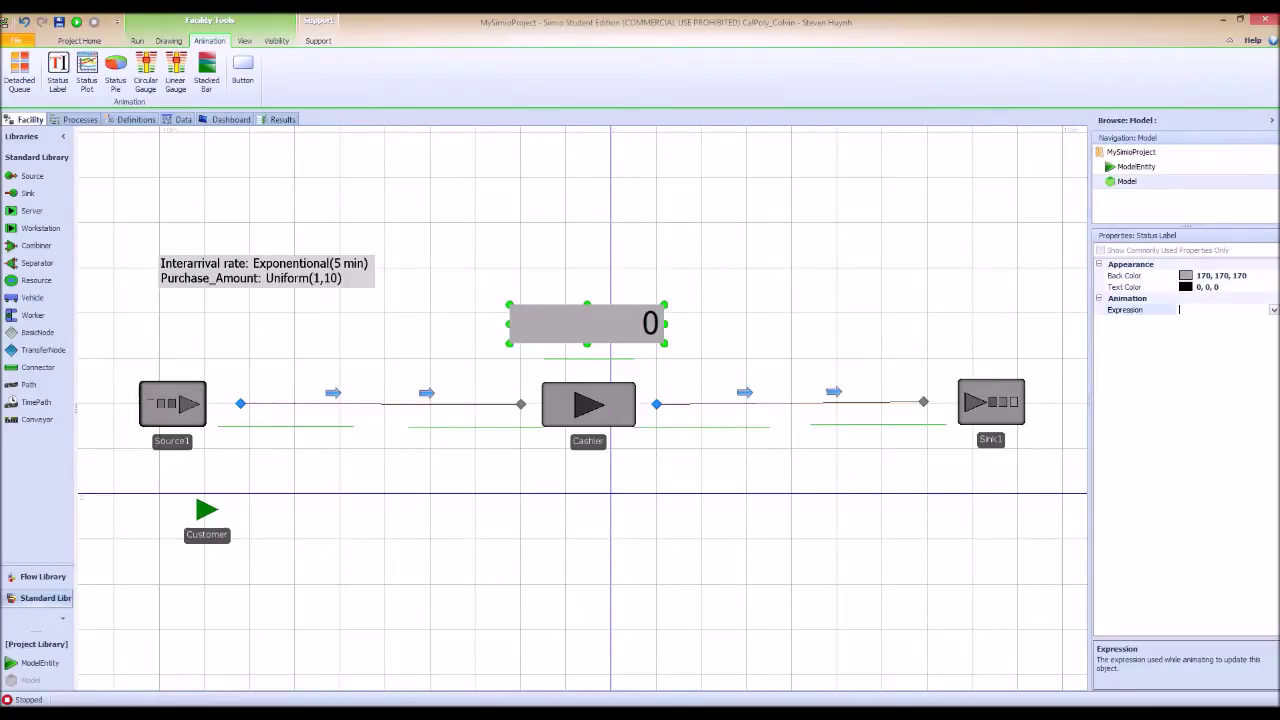
left_click(1273, 310)
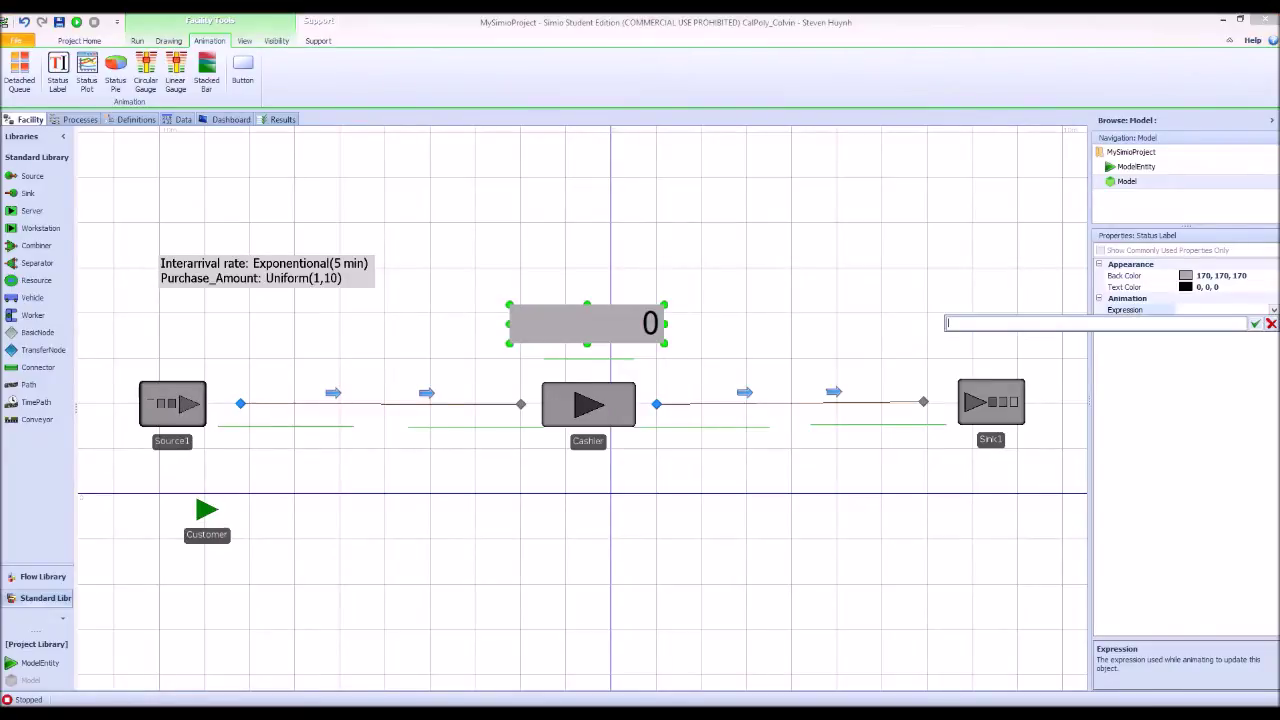
type("ModelEntity.")
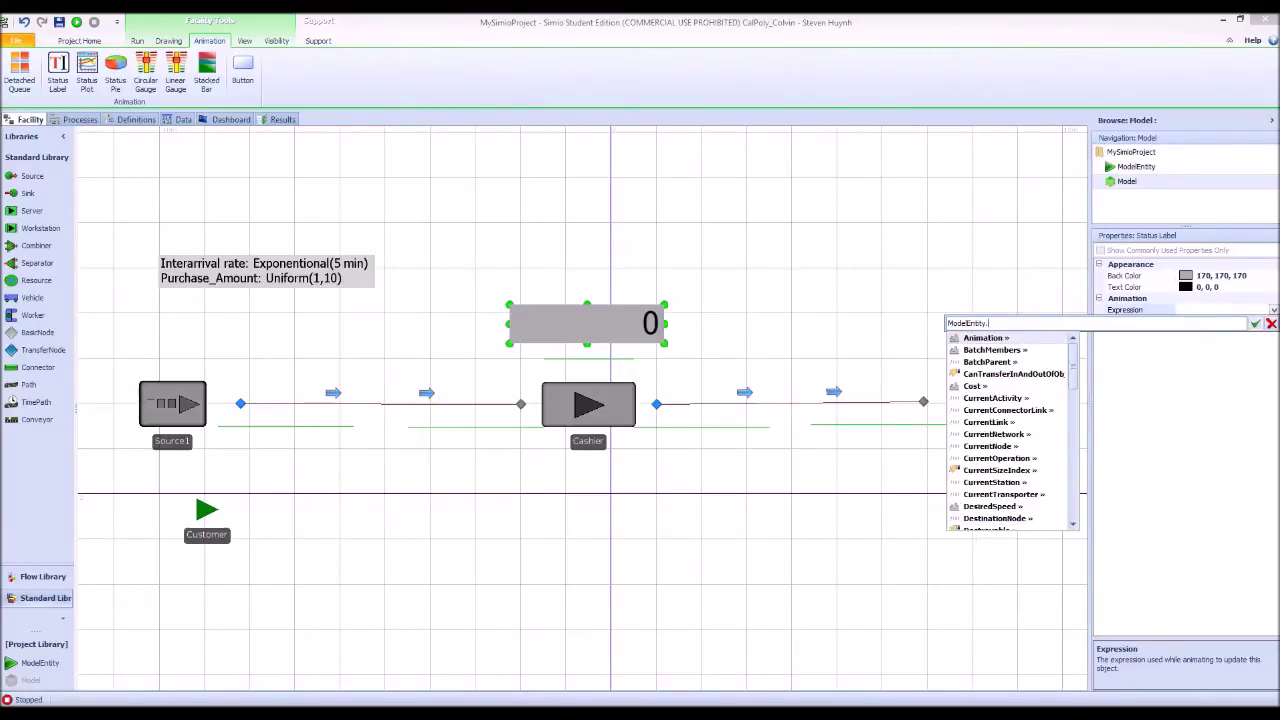
scroll(1008, 430, "down", 5)
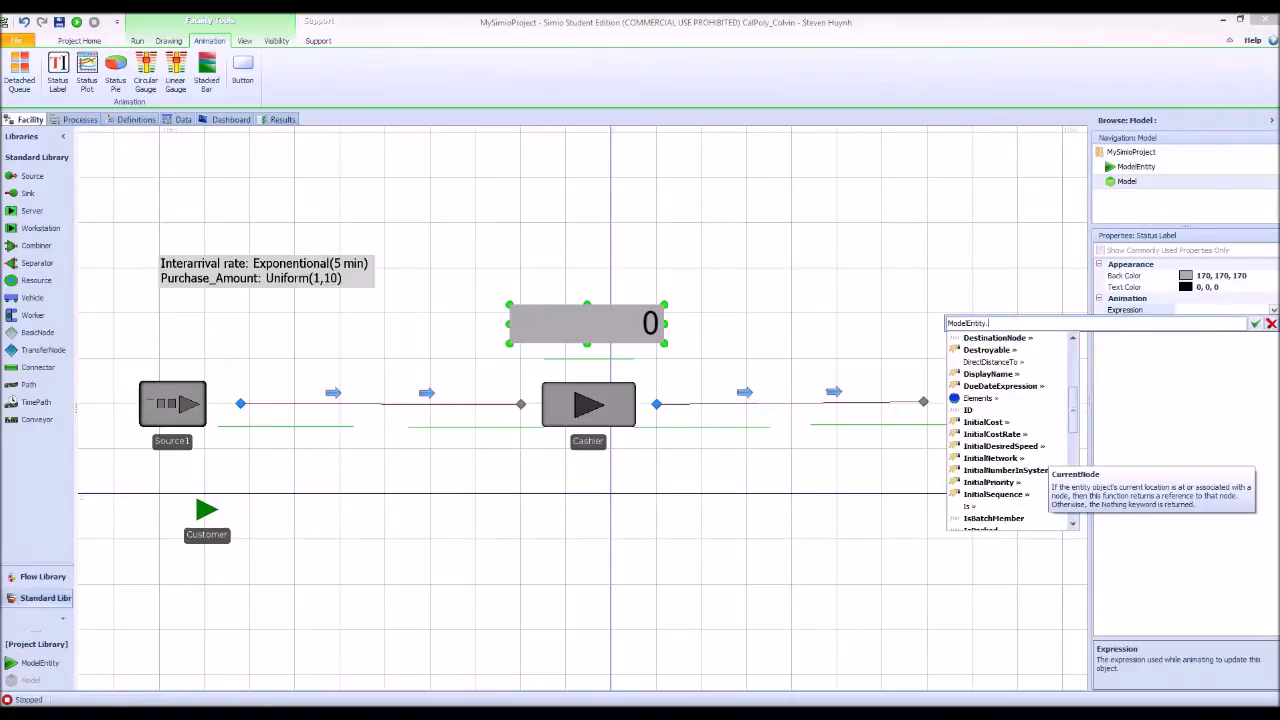
scroll(1010, 430, "down", 5)
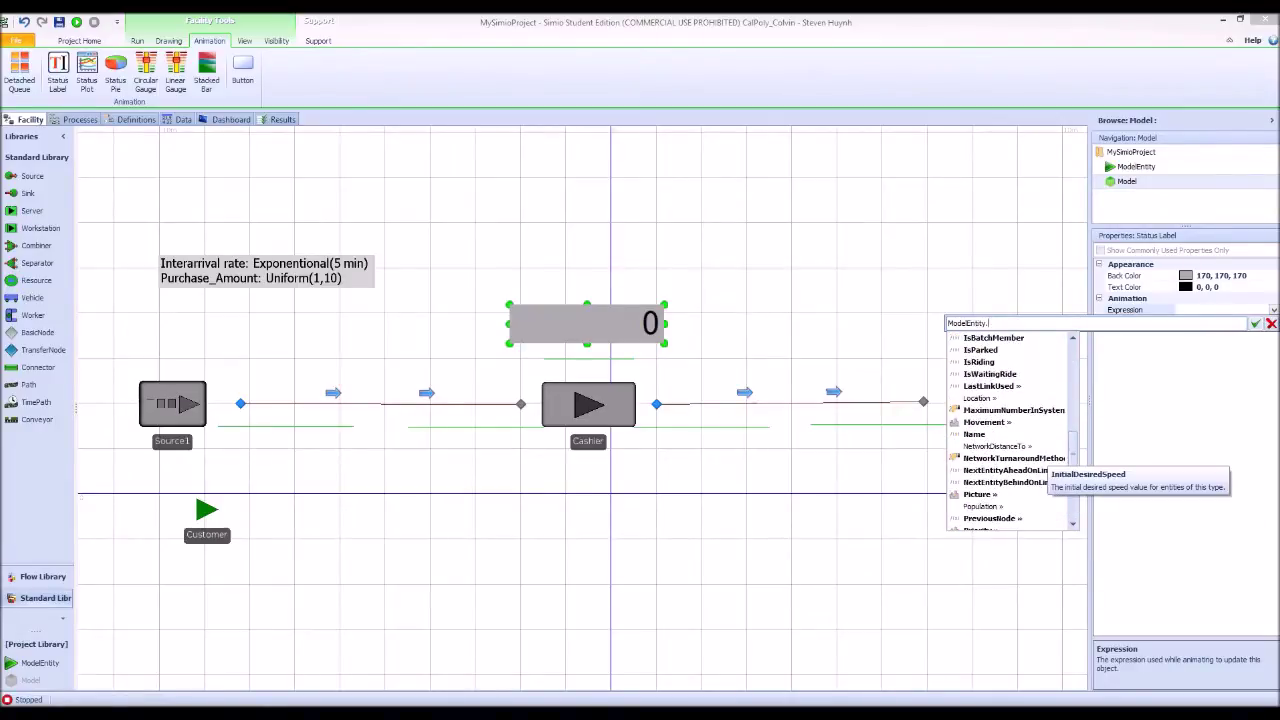
scroll(1010, 425, "up", 2)
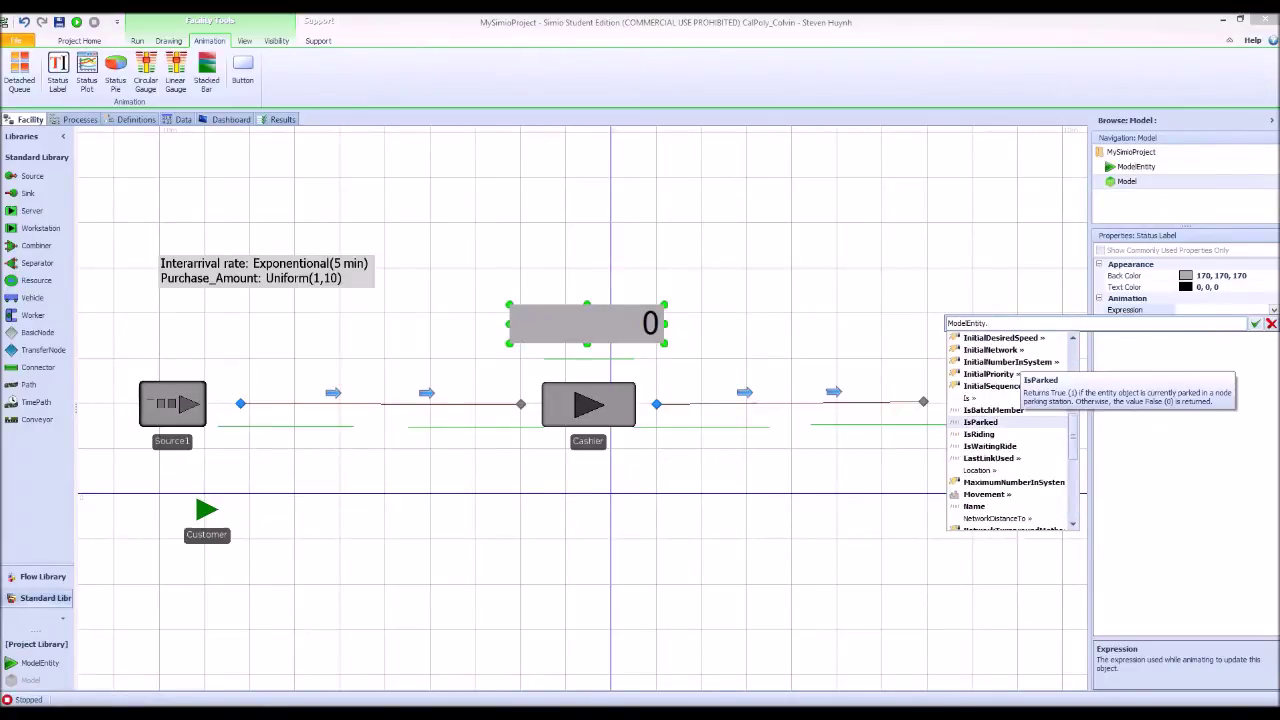
type("pu")
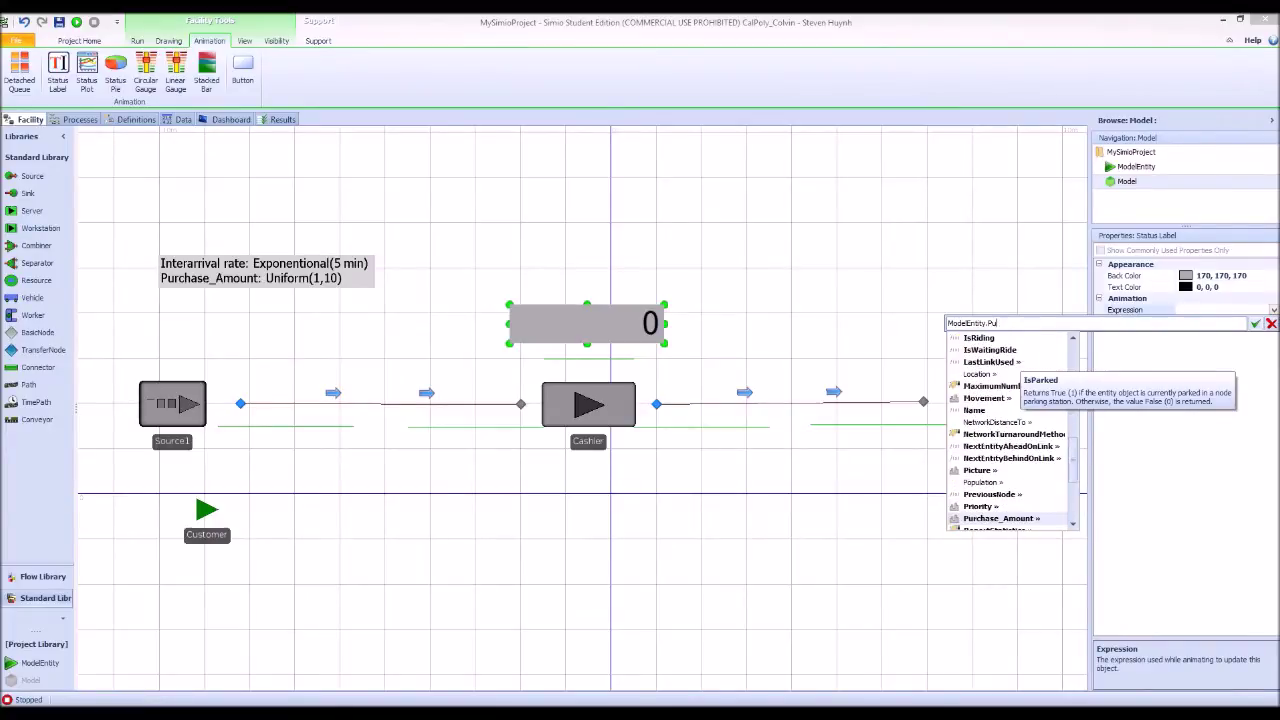
type("rchase_Amount")
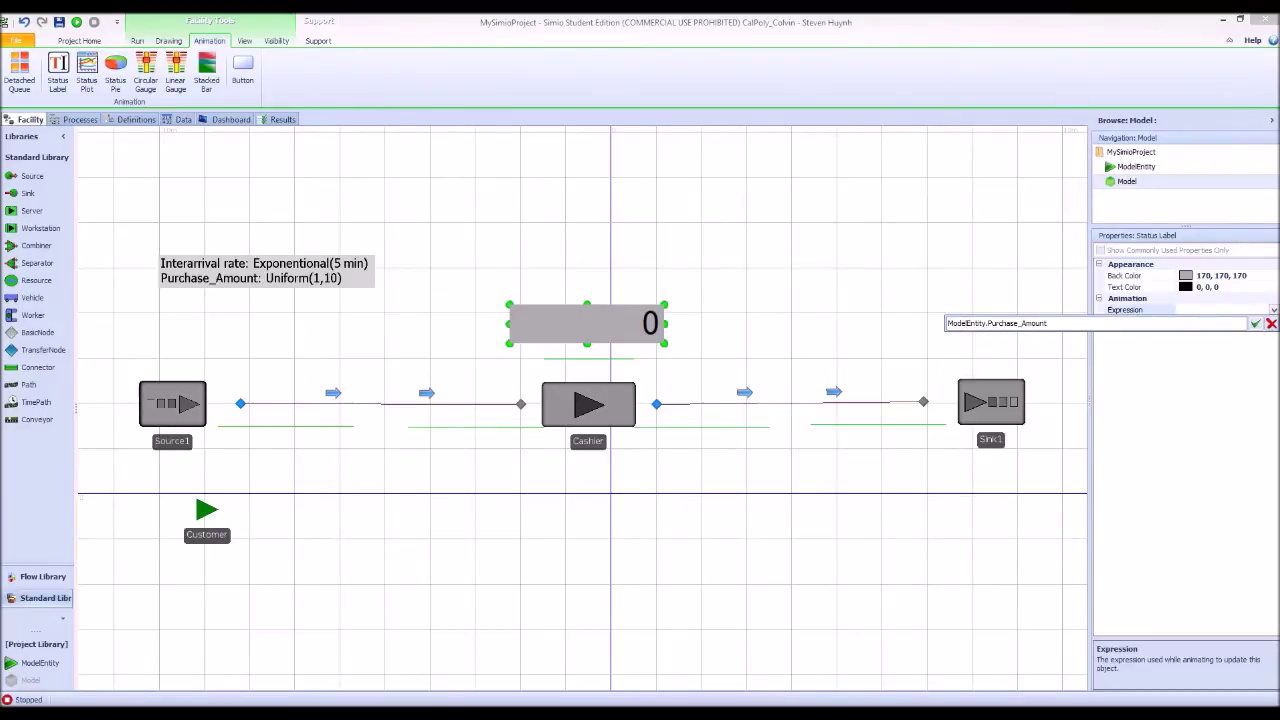
left_click(1255, 323)
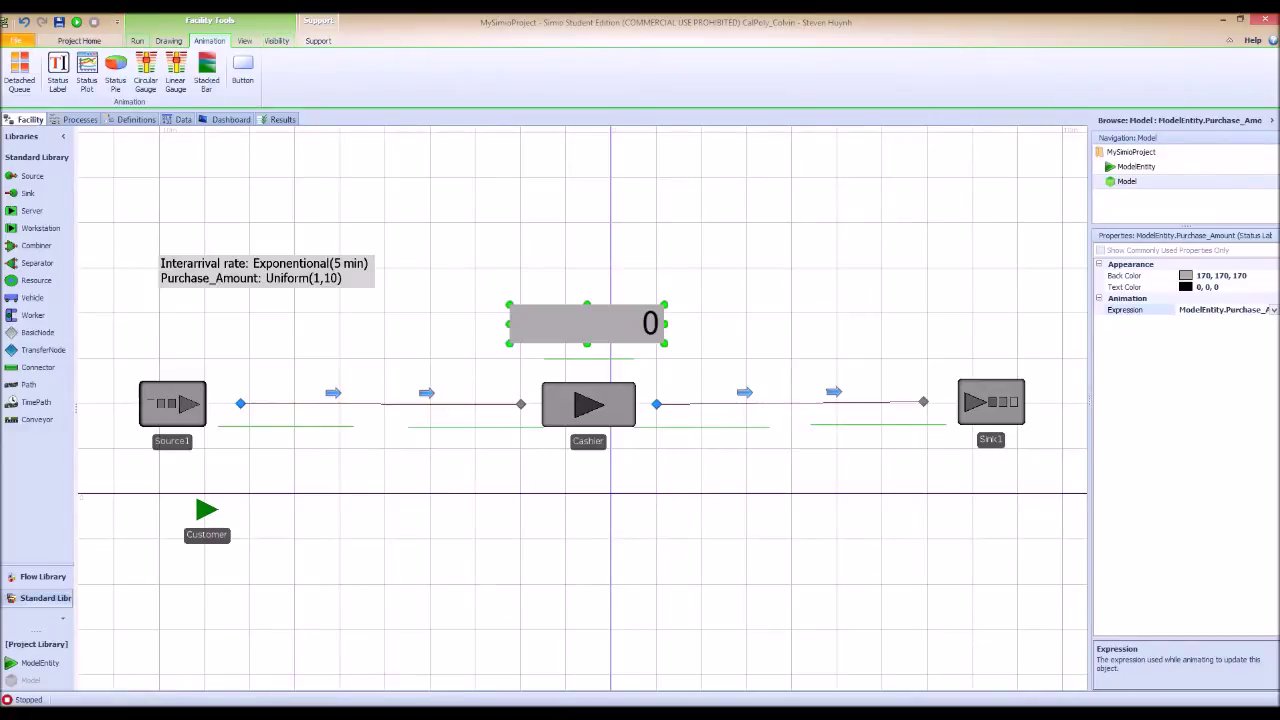
Step the simulation forward to test the status label's expression, then pause the run
left_click(137, 40)
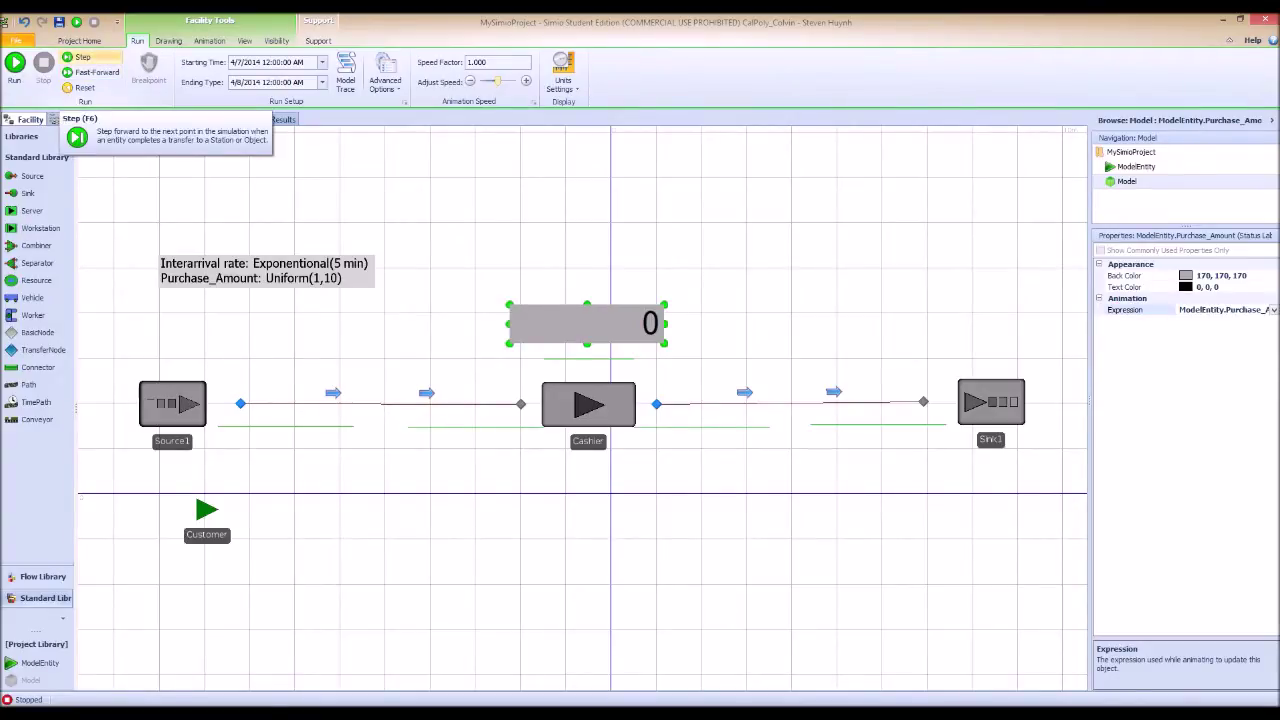
left_click(82, 57)
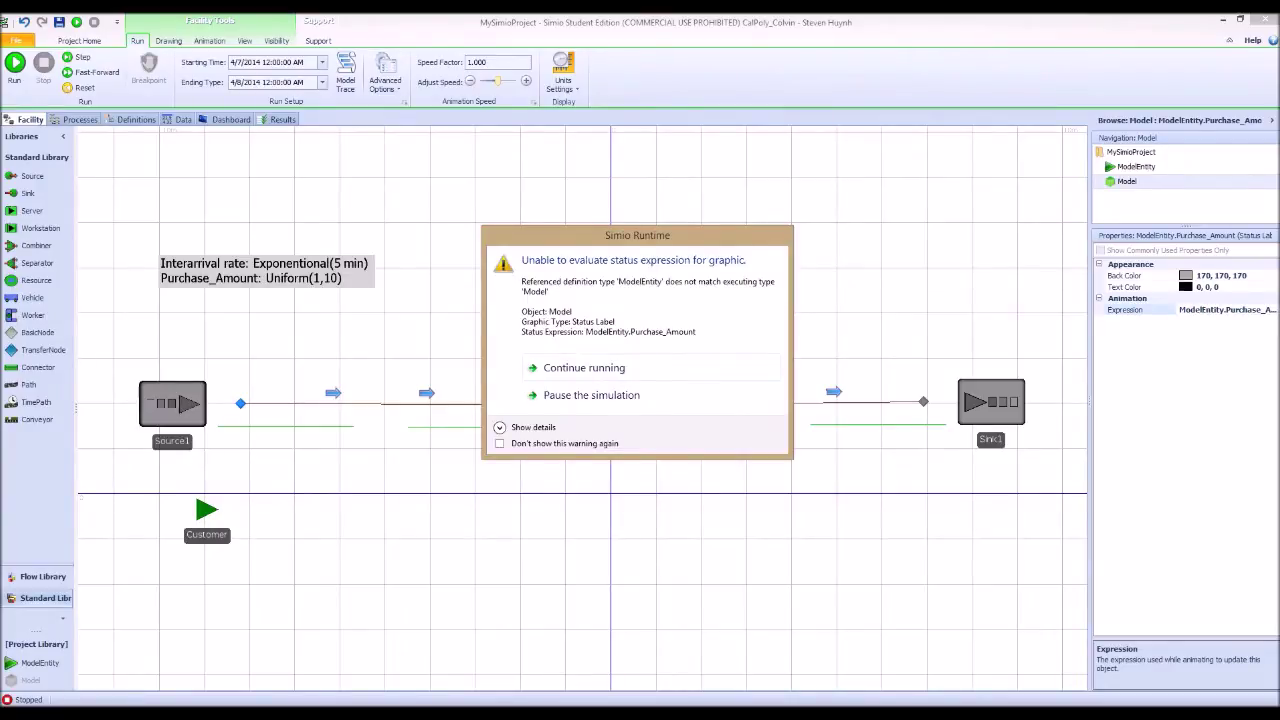
left_click_drag(637, 235, 556, 104)
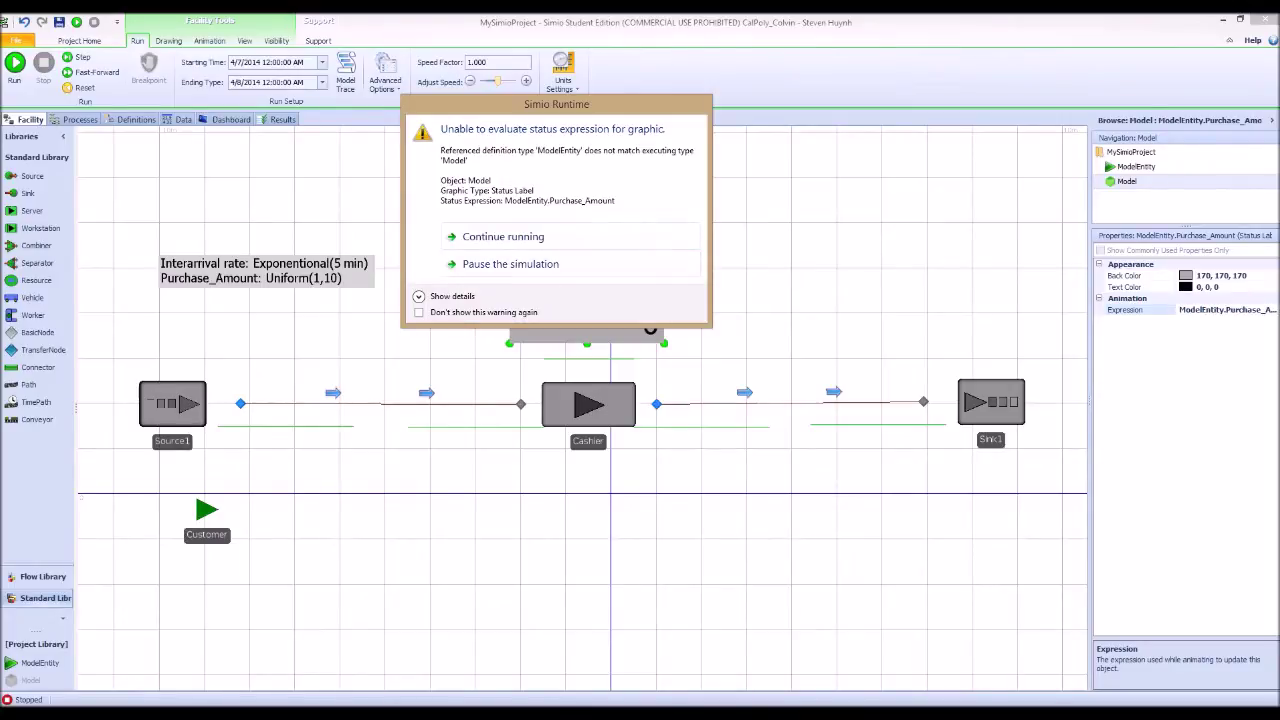
key("Return")
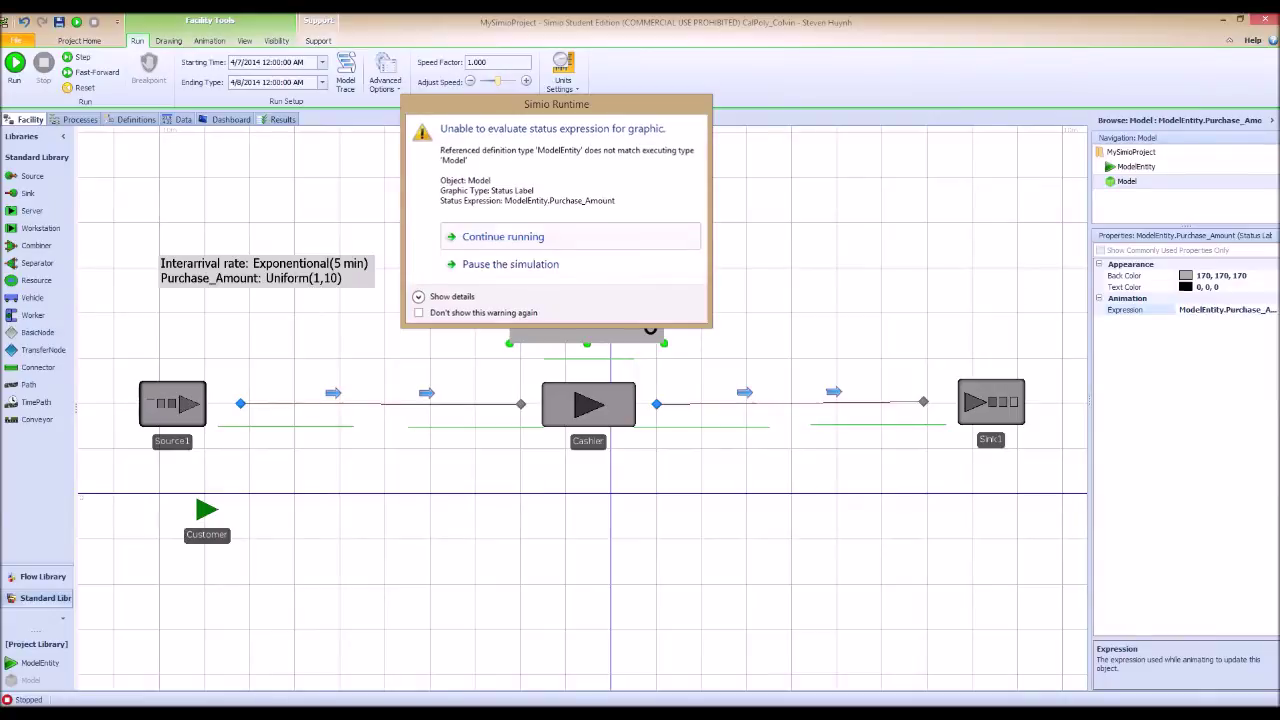
key("Down")
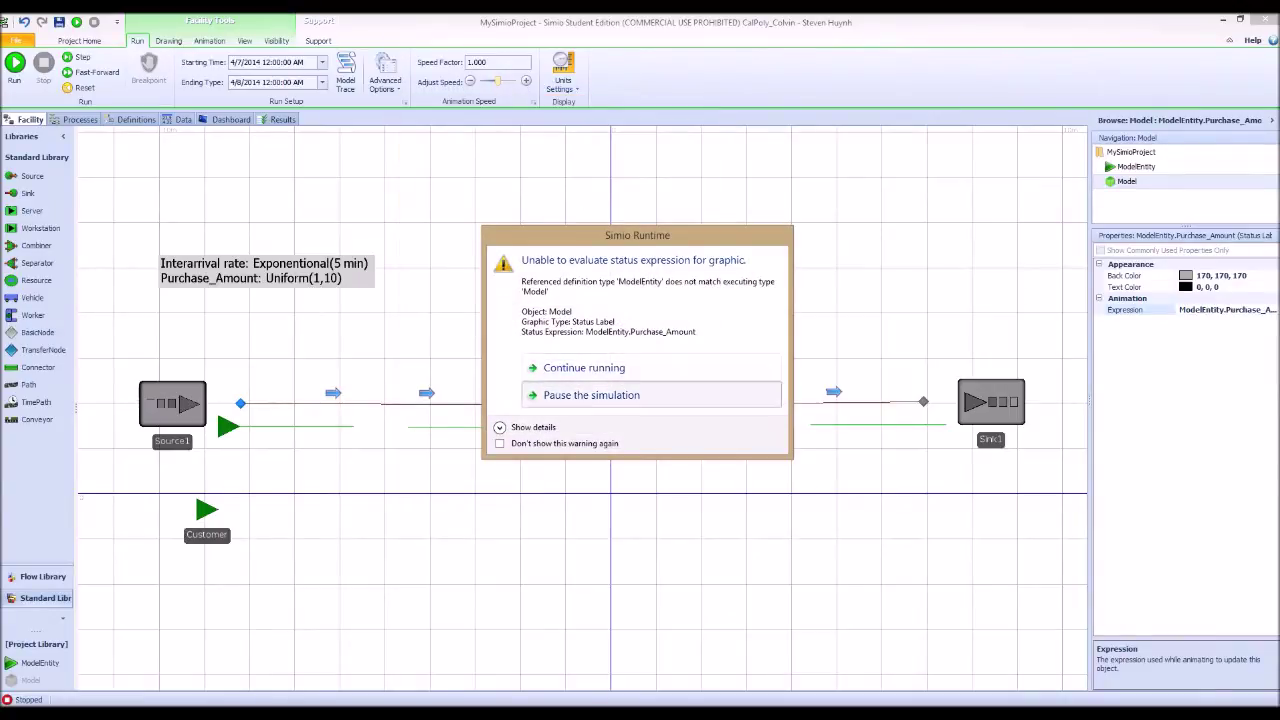
key("Return")
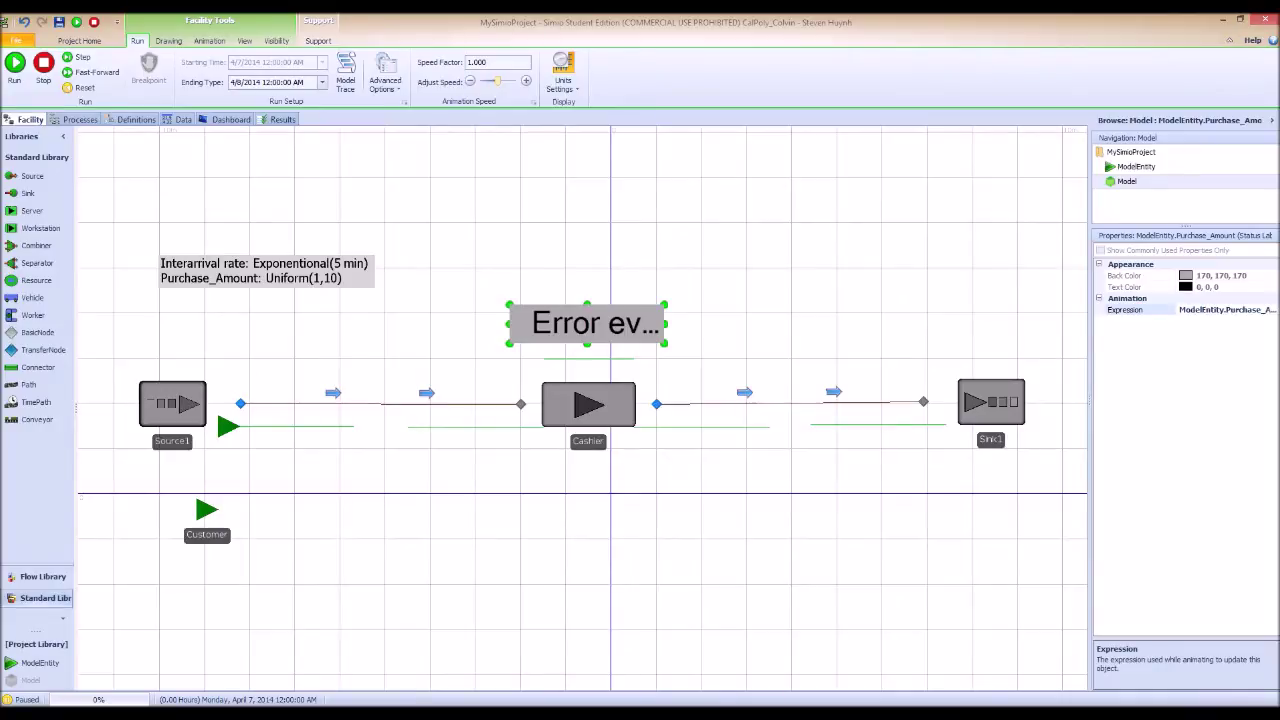
Open the model's state definitions and try to add a real state variable during the paused run
left_click(1201, 309)
left_click(1199, 309)
left_click(136, 119)
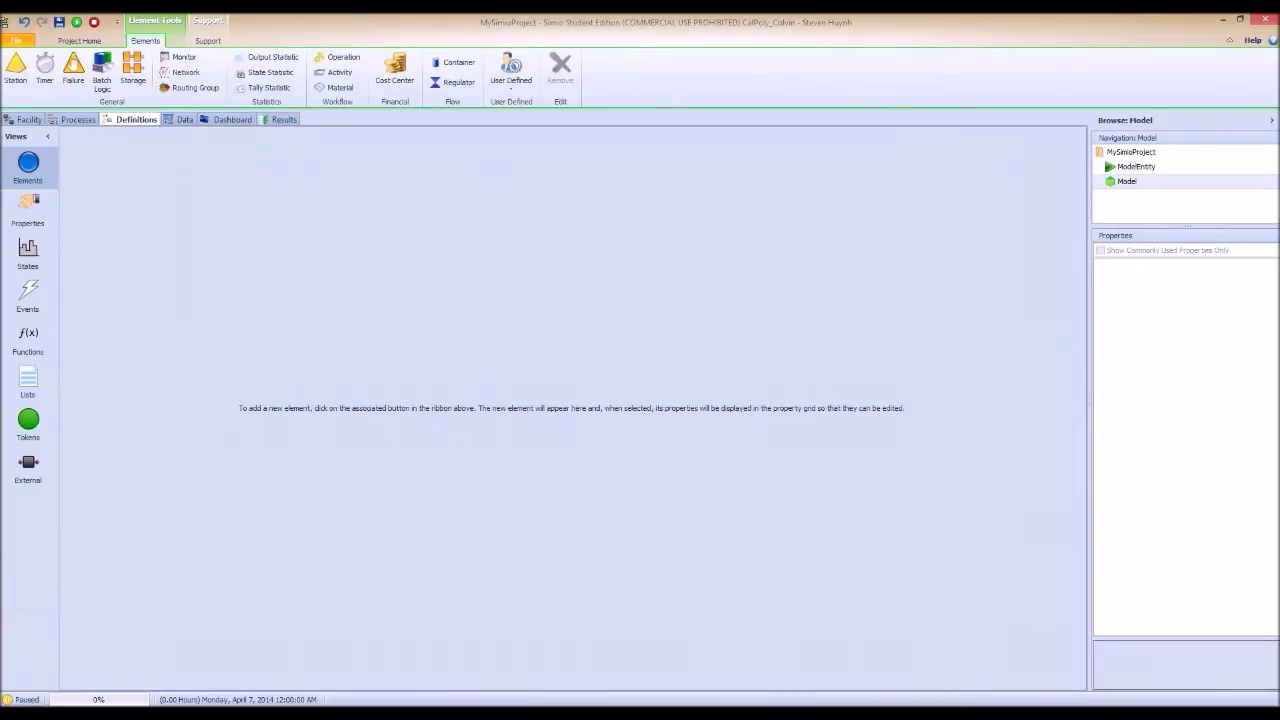
left_click(28, 255)
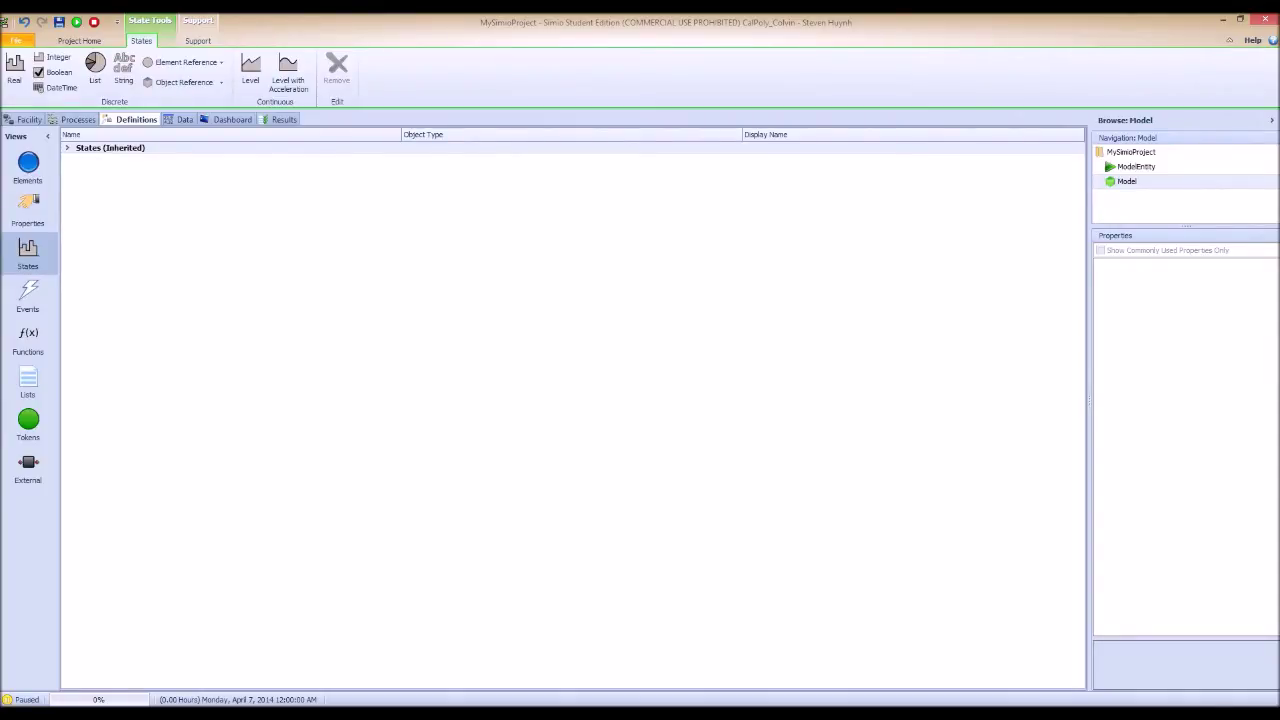
left_click(14, 70)
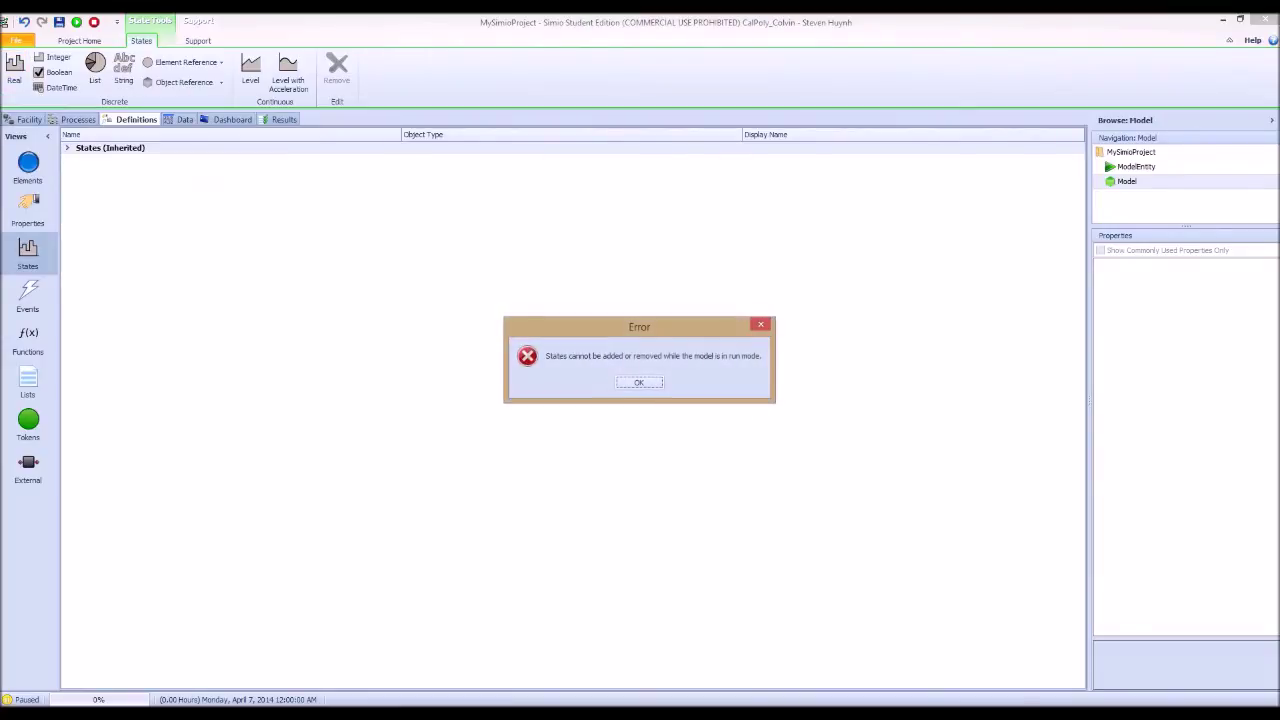
key("Return")
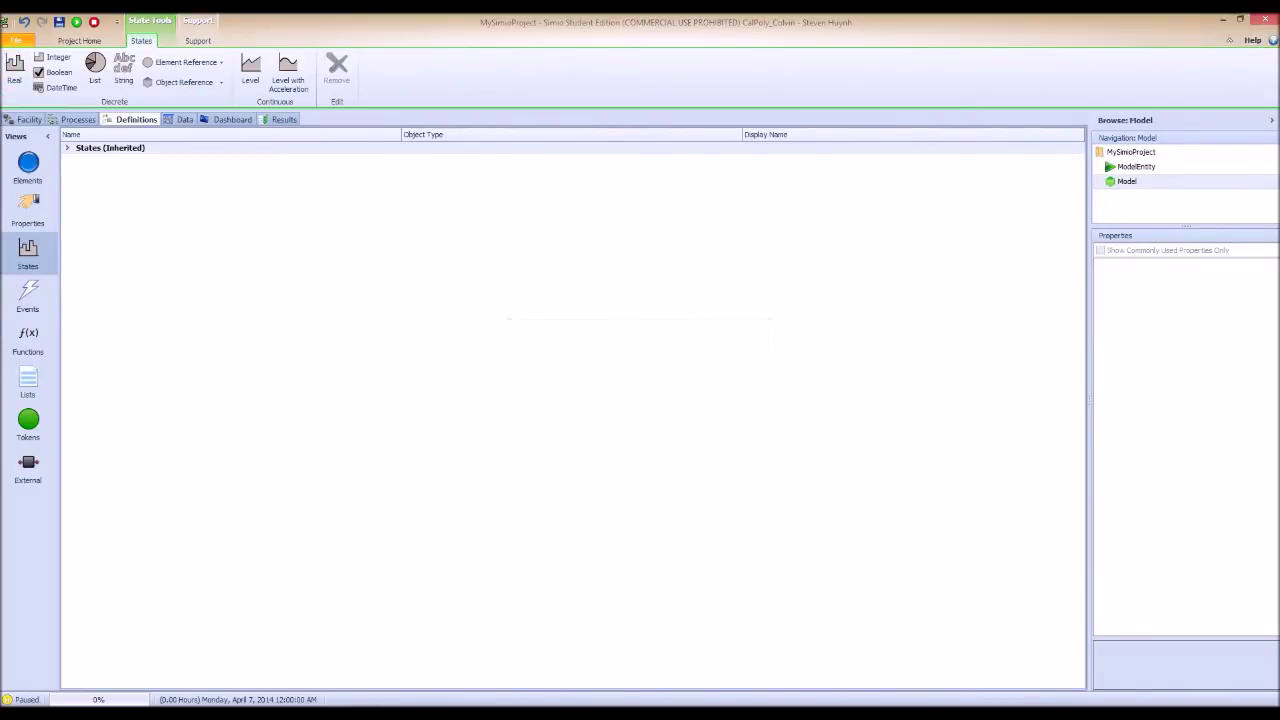
Stop the simulation run and add a real state variable named g_Purchase_Amount to the model
left_click(94, 22)
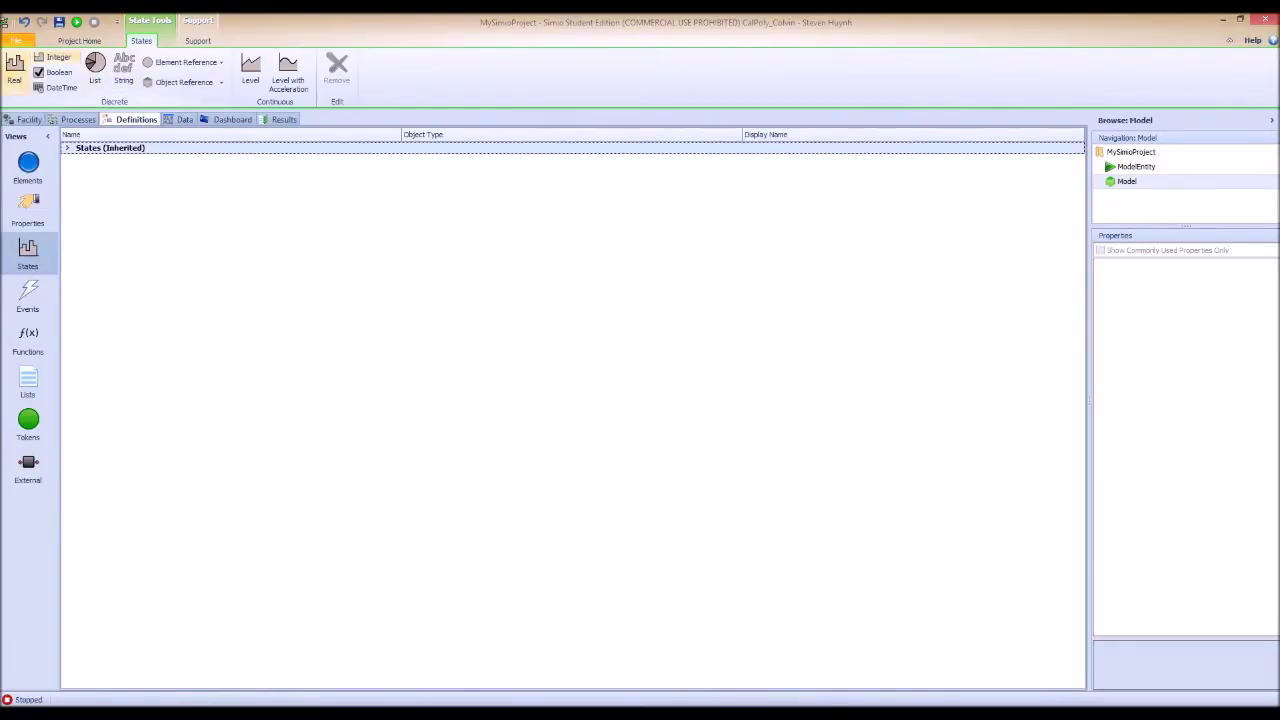
left_click(15, 68)
left_click(102, 172)
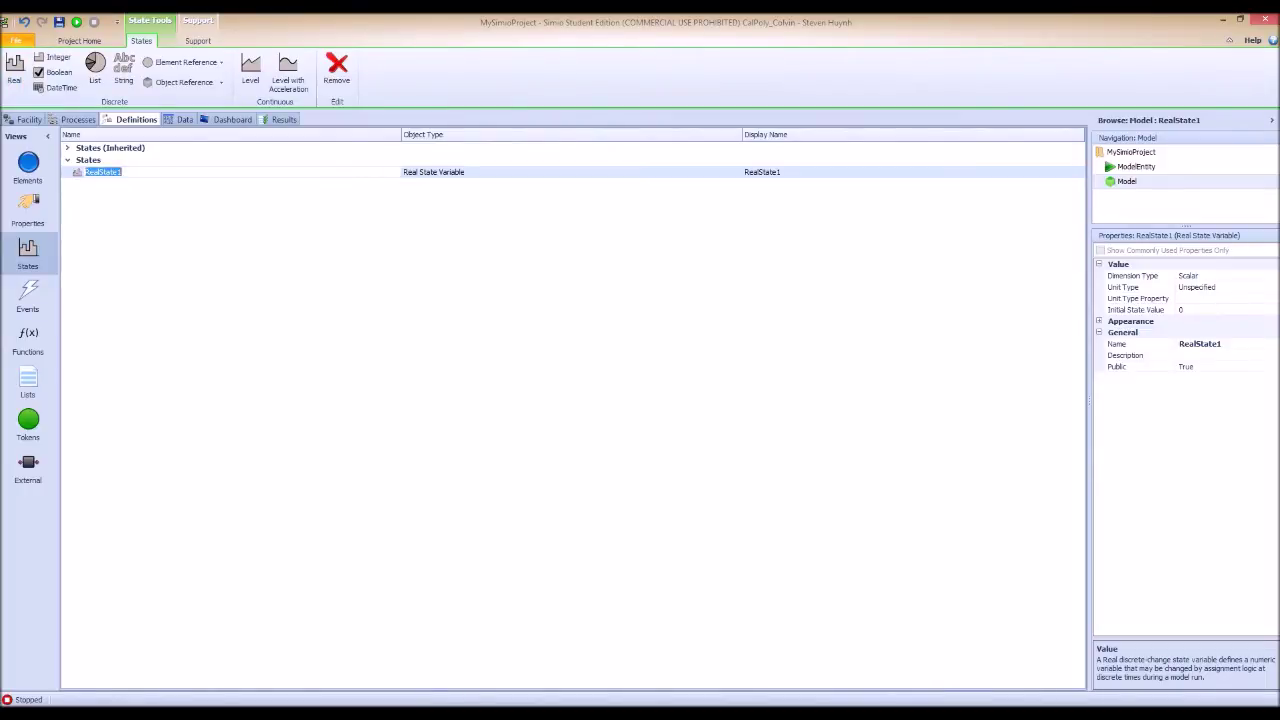
type("a")
type("_Purchase")
type("Amount")
key("Return")
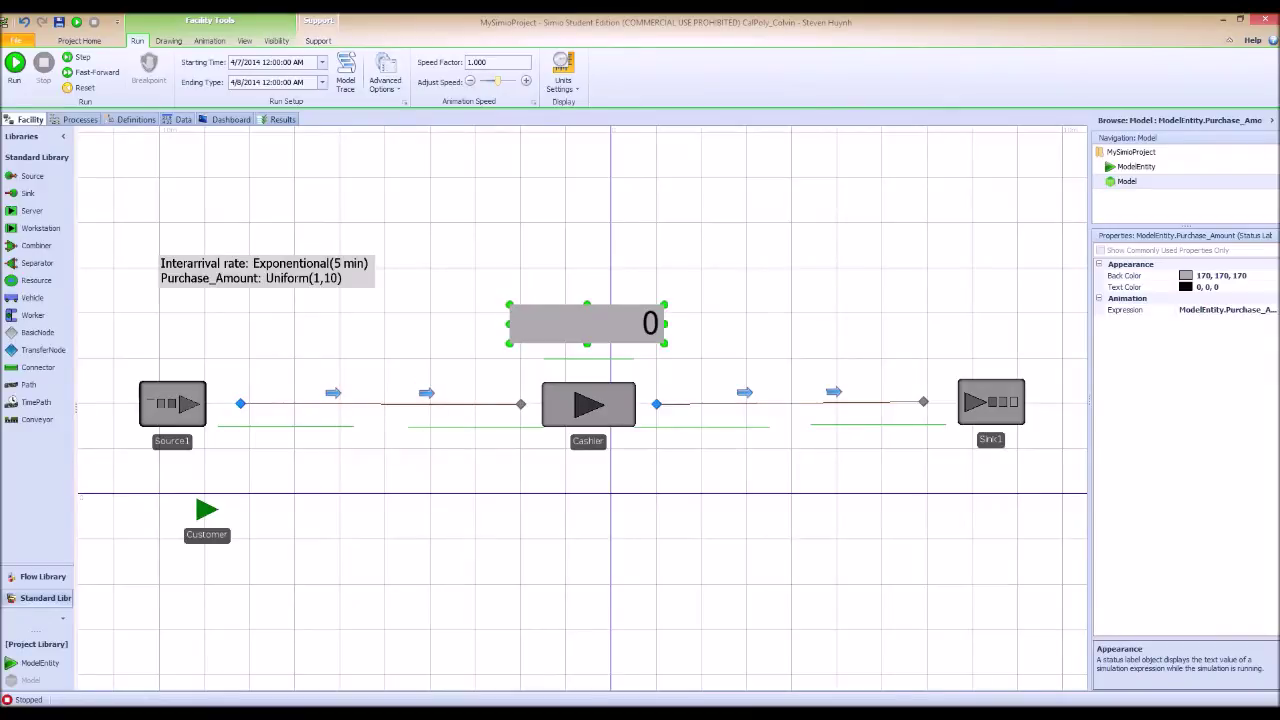
Add a second On Entering state assignment to the Cashier server, with g_Purchase_Amount as its state variable
left_click(588, 404)
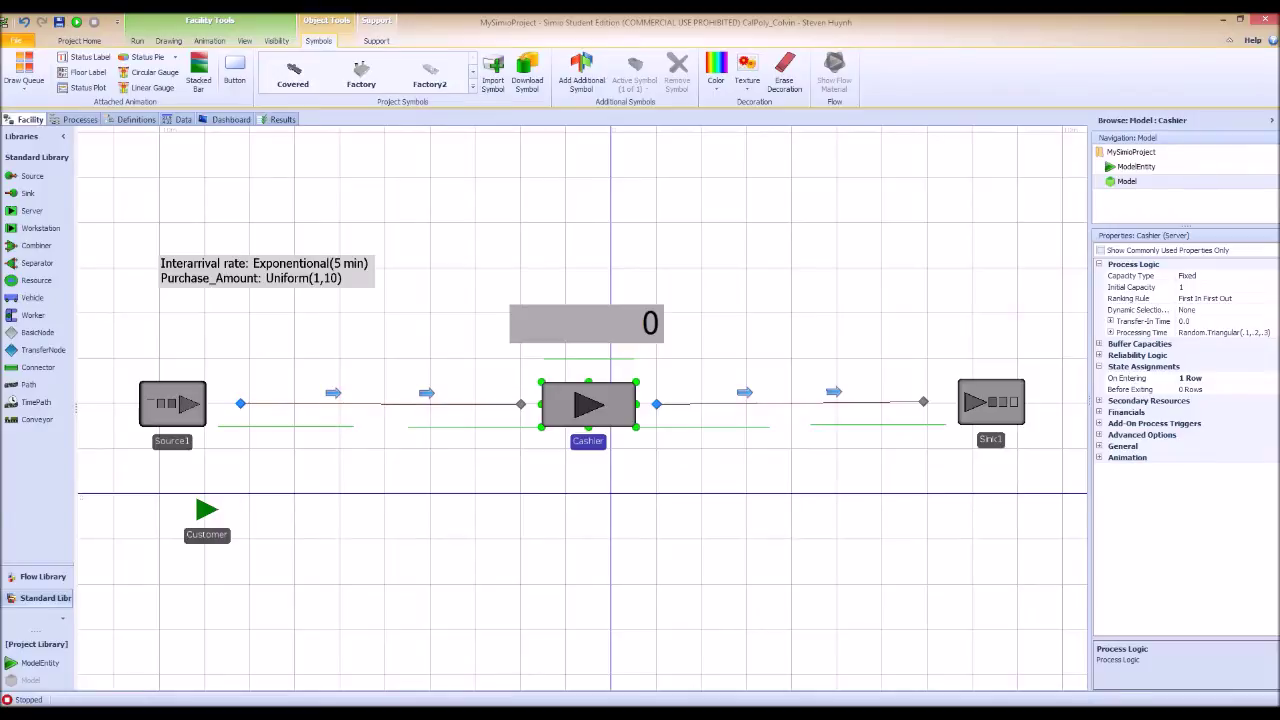
left_click(1190, 378)
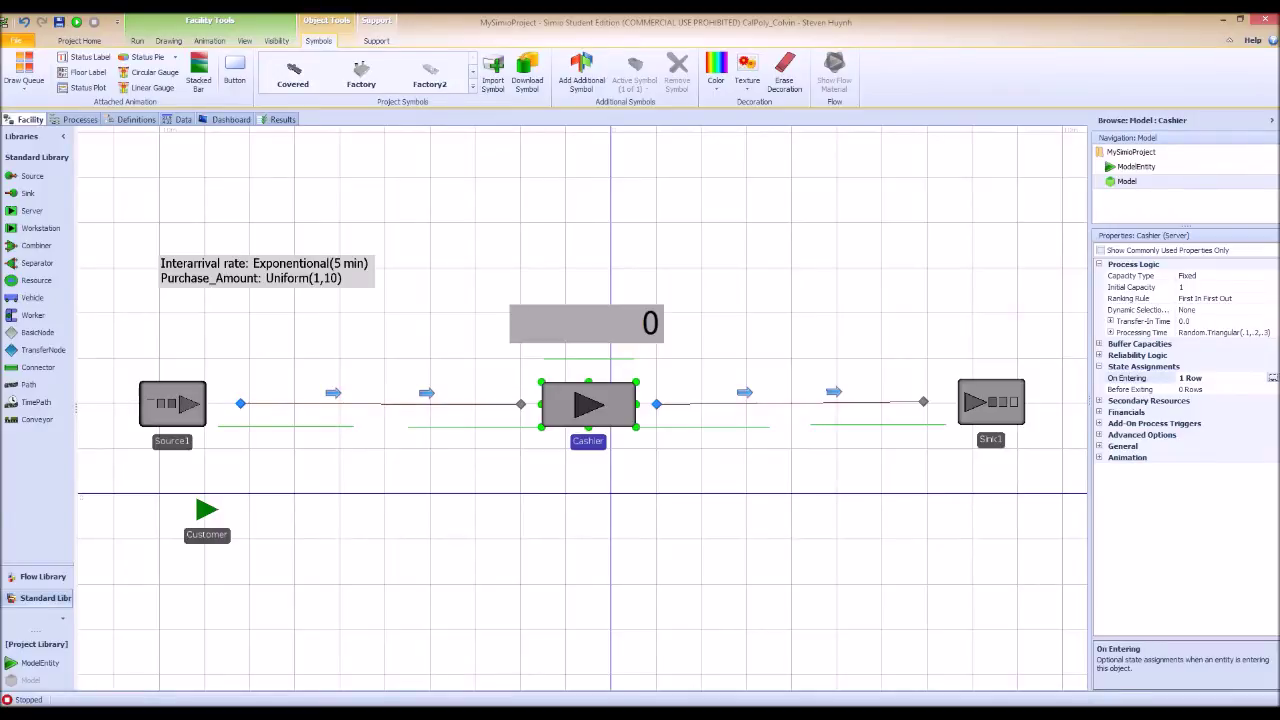
left_click(1272, 378)
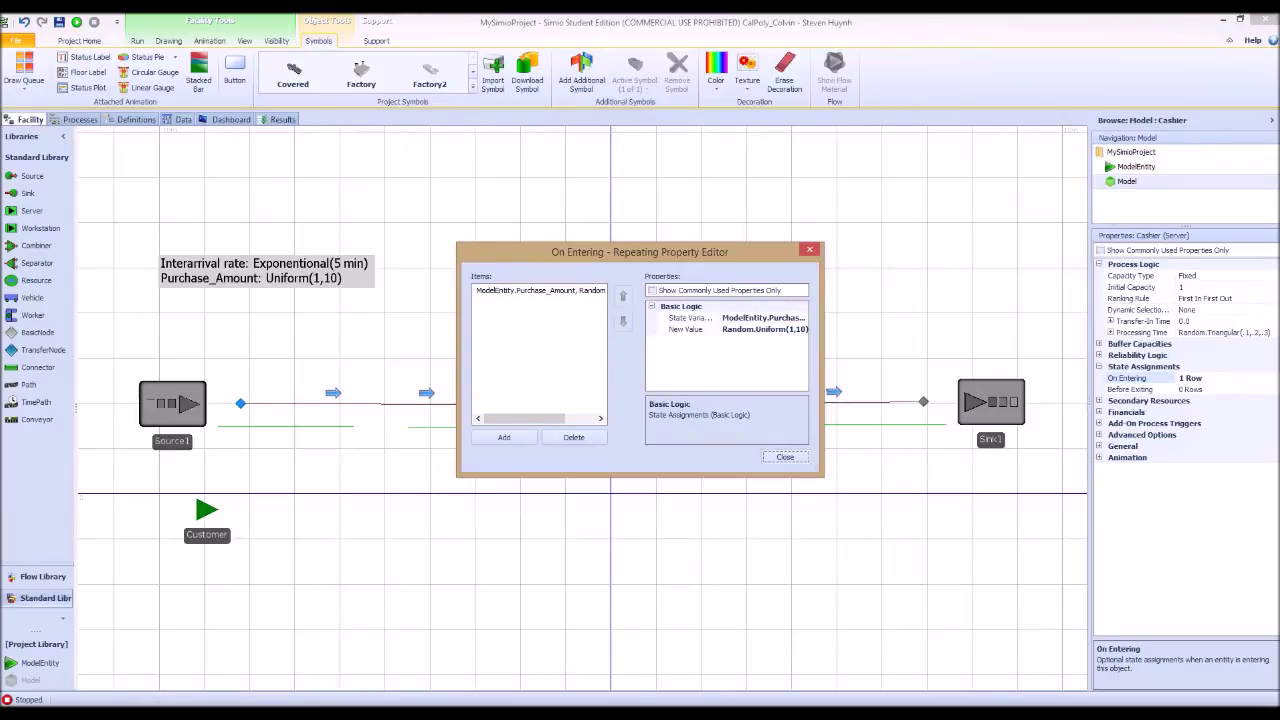
left_click_drag(640, 252, 632, 126)
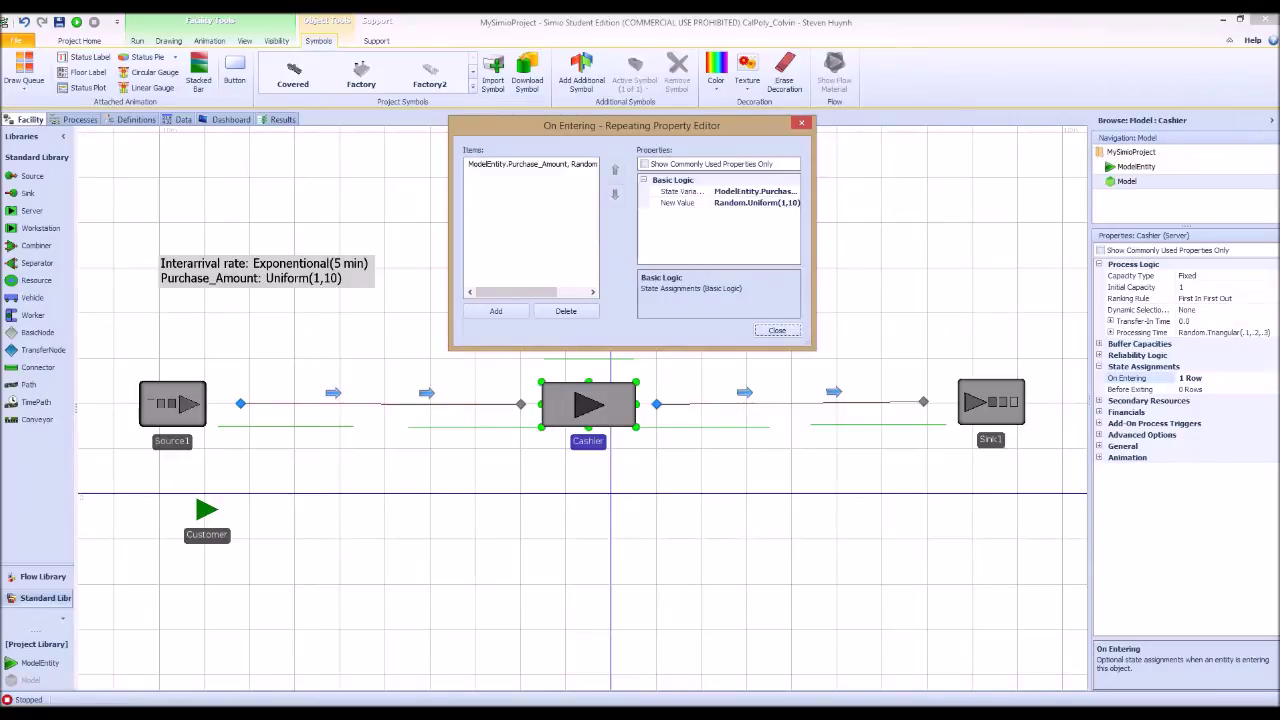
left_click(496, 311)
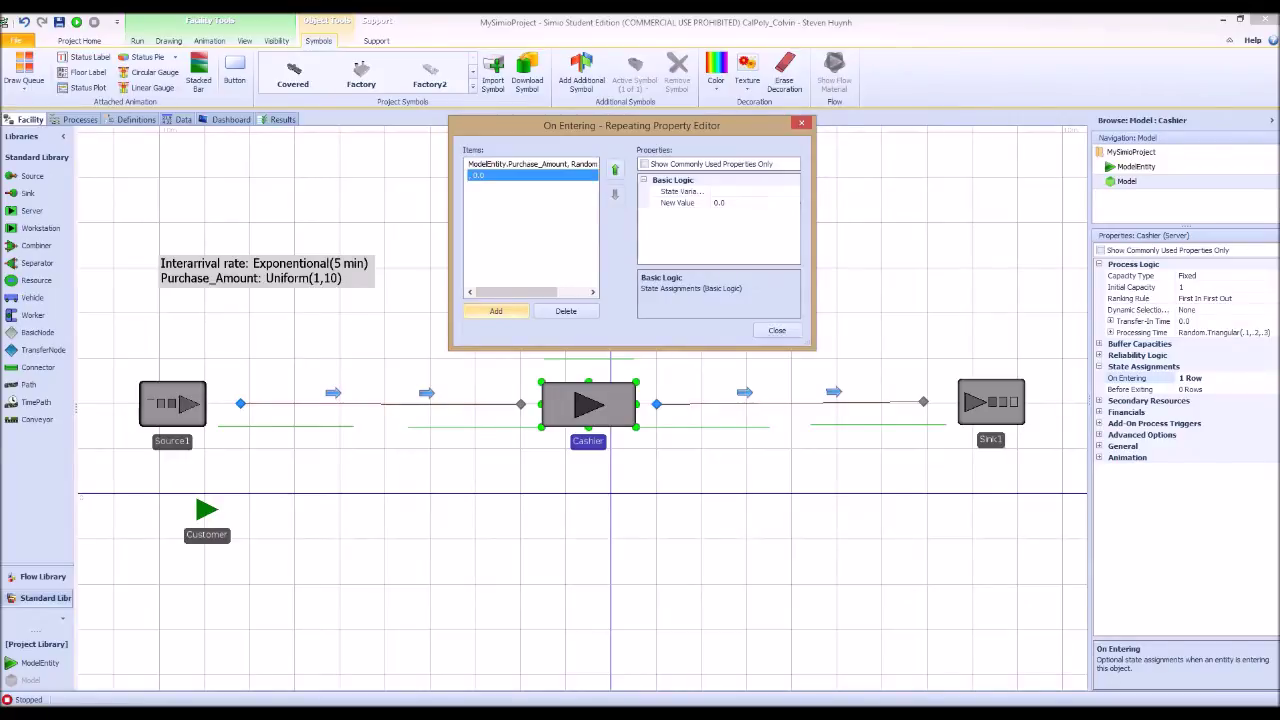
left_click(714, 191)
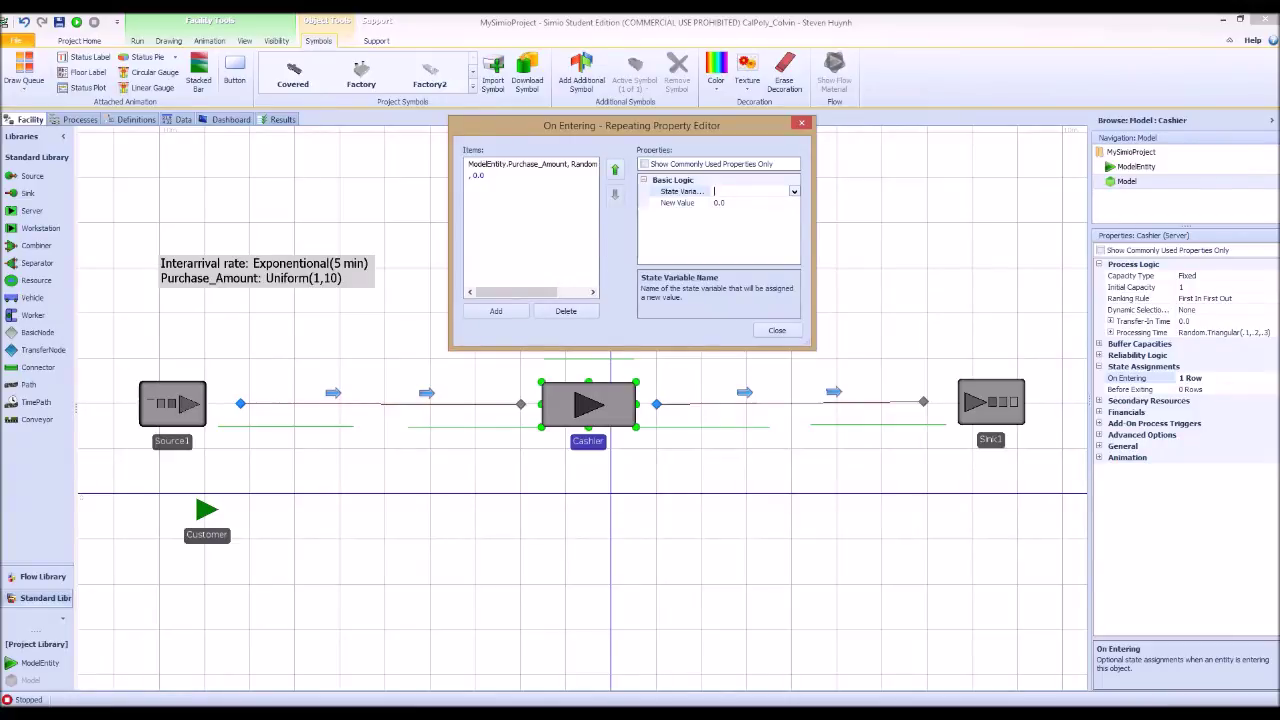
left_click(794, 191)
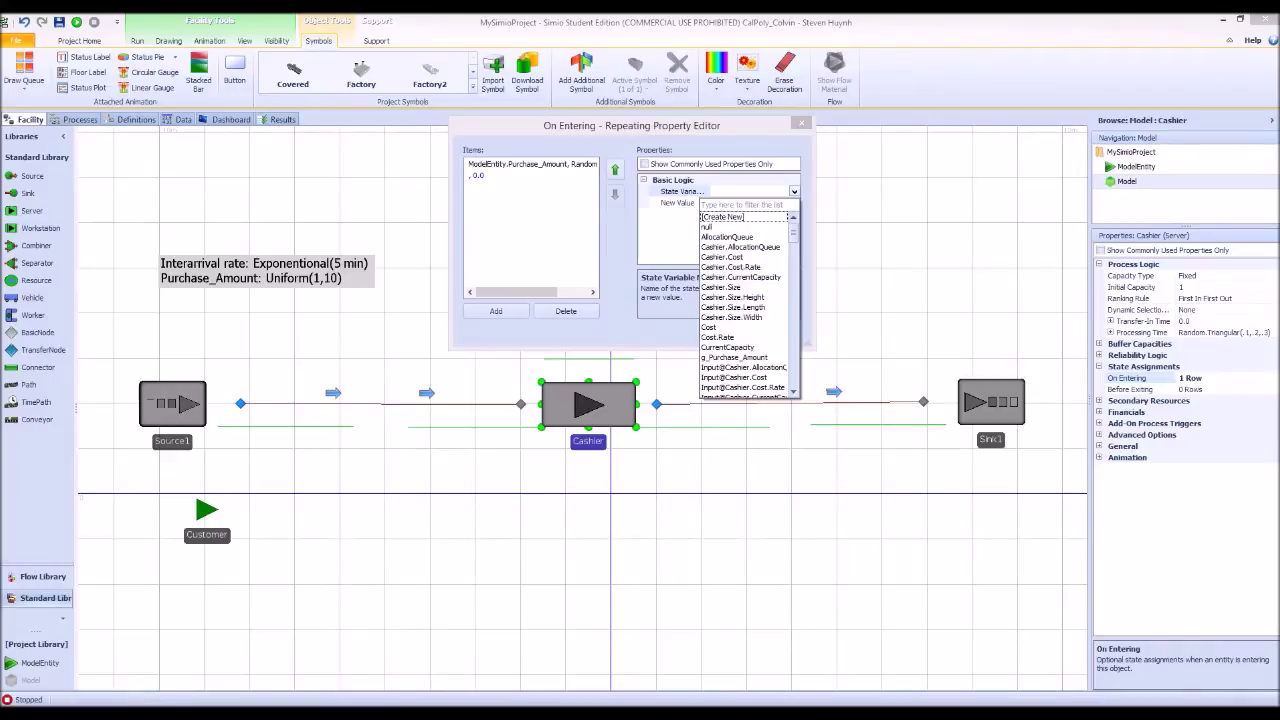
scroll(745, 300, "down", 2)
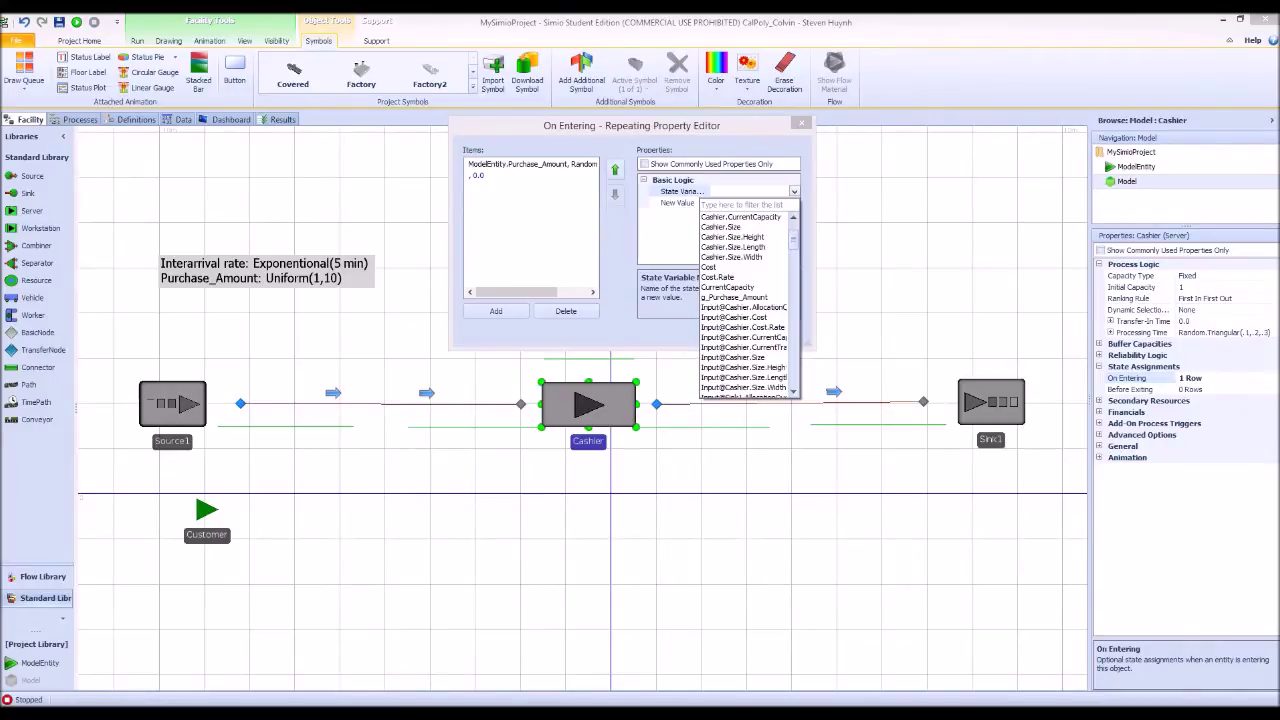
left_click(734, 297)
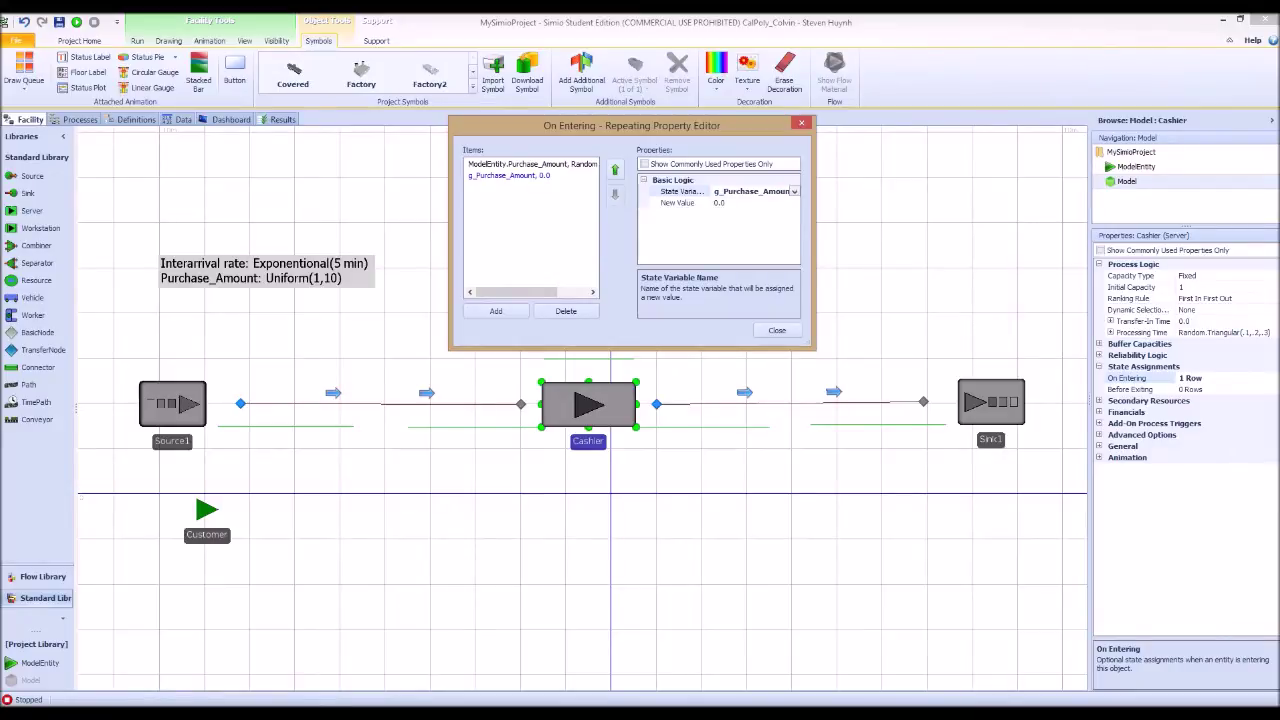
Compare the Cashier's two On Entering assignments, ending with the g_Purchase_Amount row selected
left_click(531, 164)
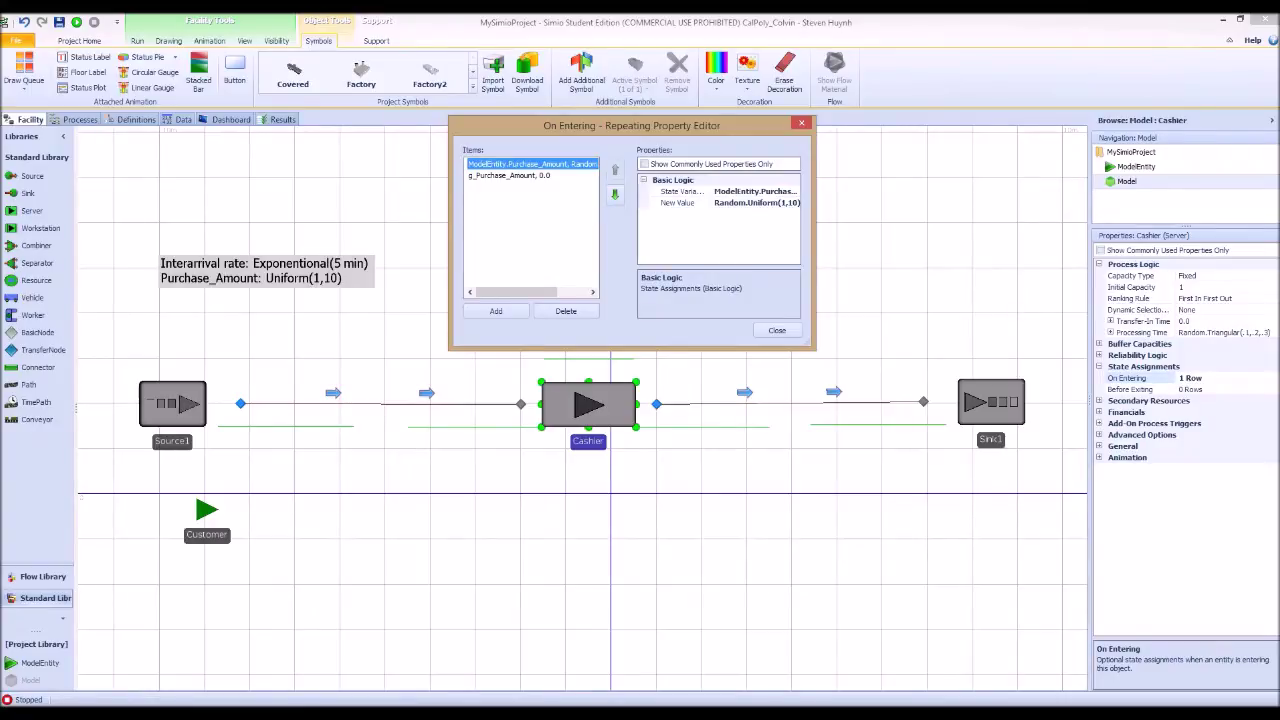
left_click(531, 175)
left_click(531, 164)
left_click(509, 175)
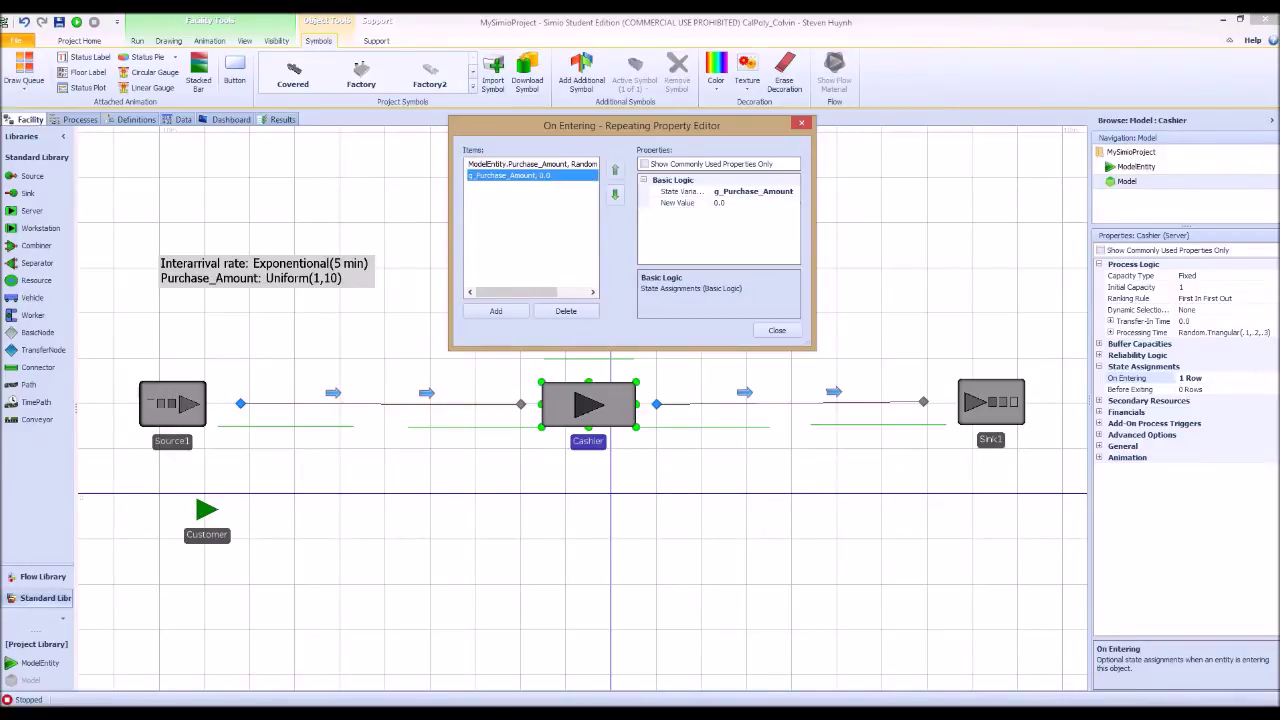
Set the new value of the Cashier's g_Purchase_Amount assignment to ModelEntity.Purchase_Amount and close the On Entering assignments
left_click(532, 164)
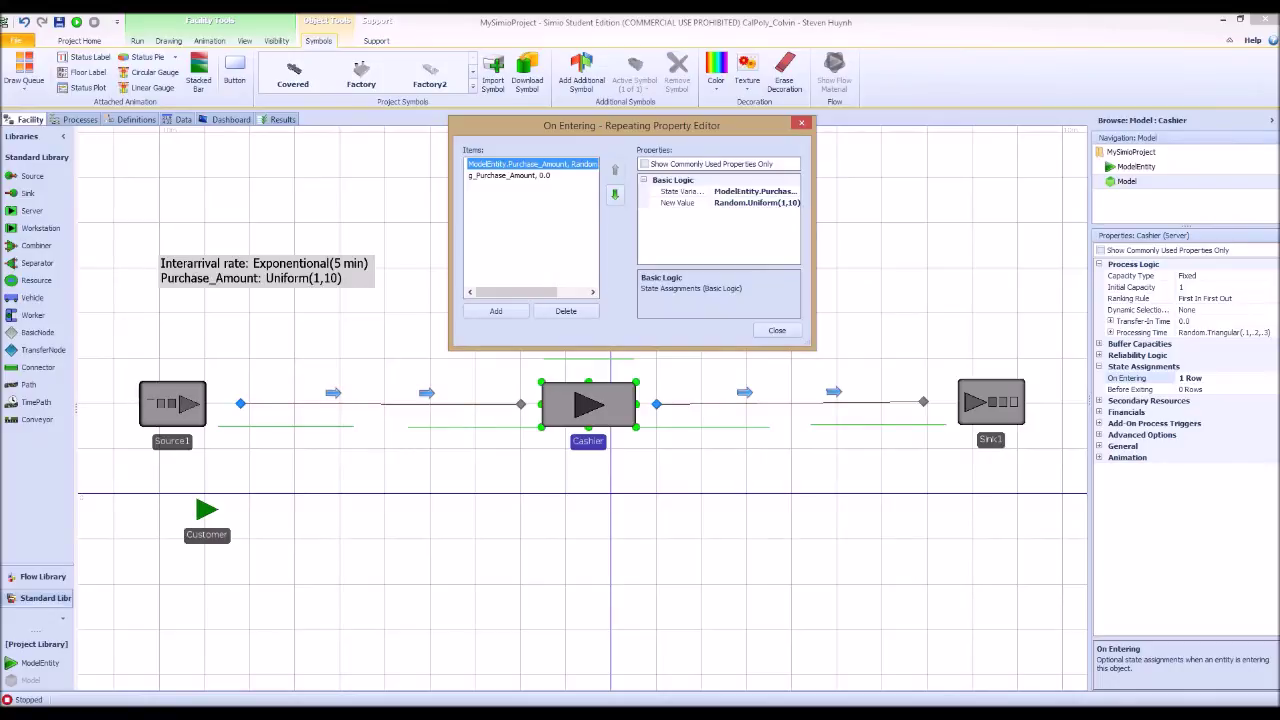
left_click(509, 175)
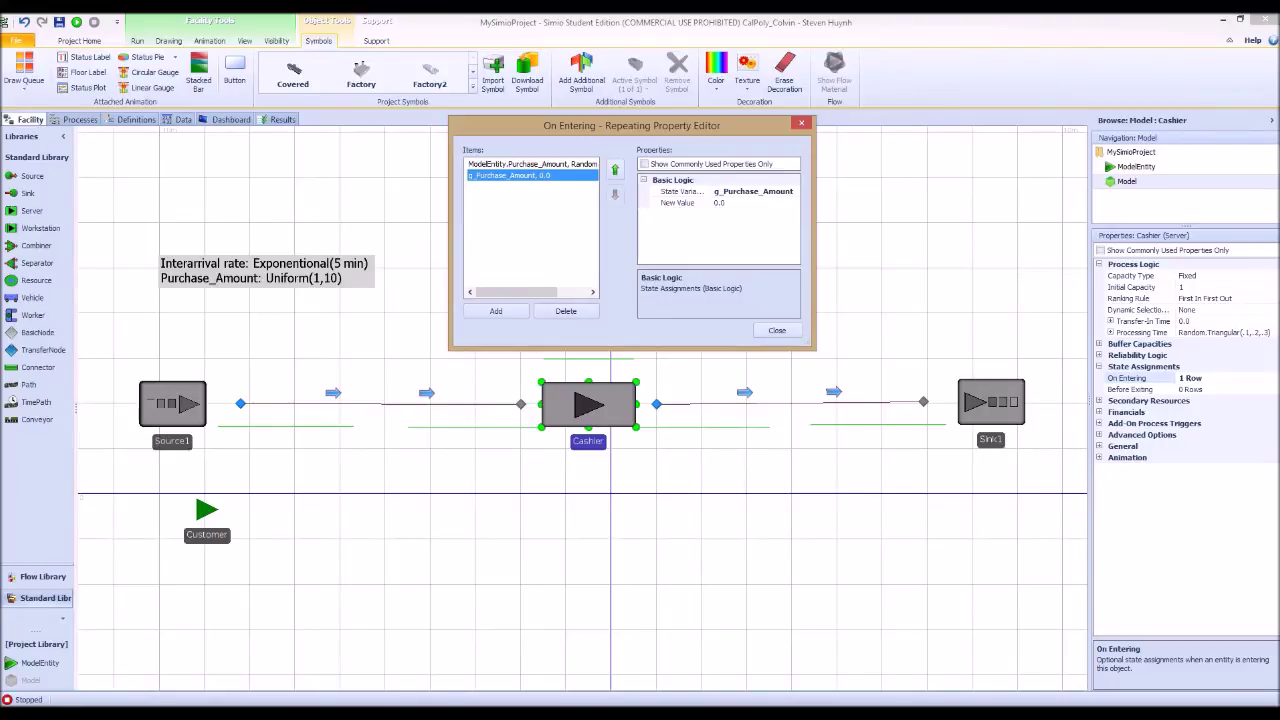
left_click(737, 202)
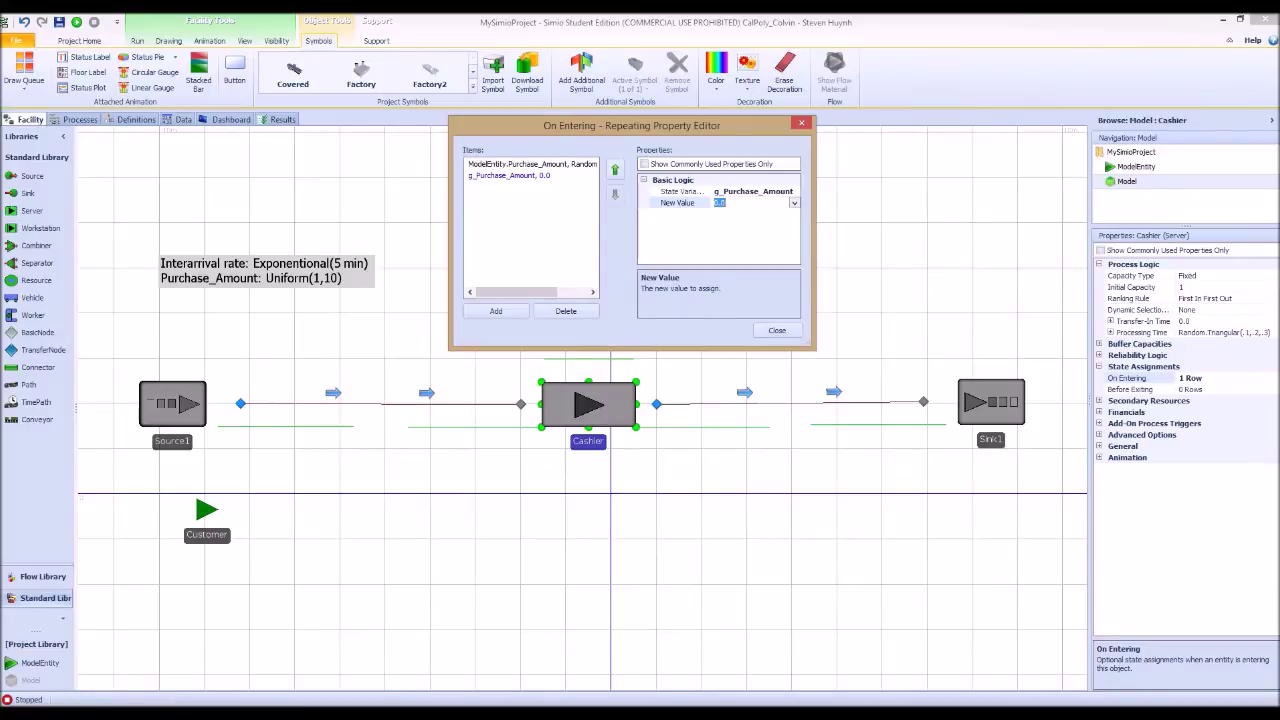
type("ModelEntity.Purchase_SA")
key("BackSpace")
type("mount")
key("Return")
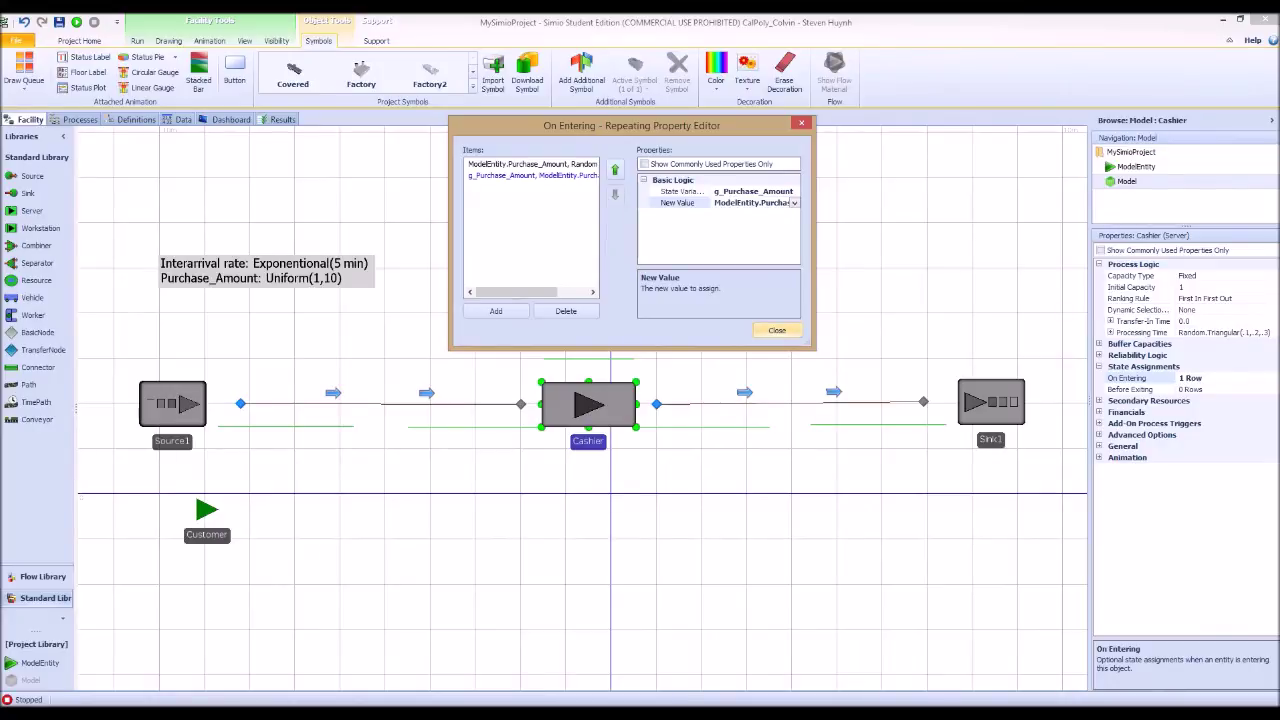
left_click(777, 330)
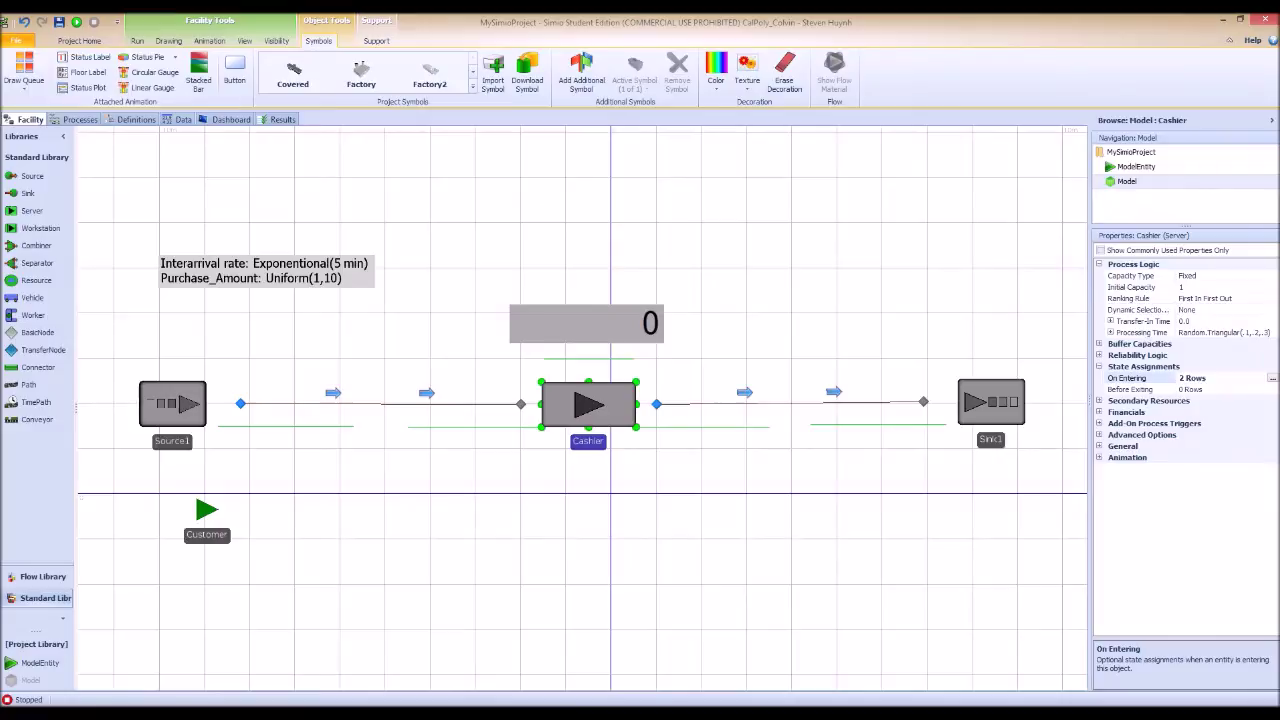
Run the model to test the status label, pausing the simulation at the runtime warning and stopping the run
left_click(137, 40)
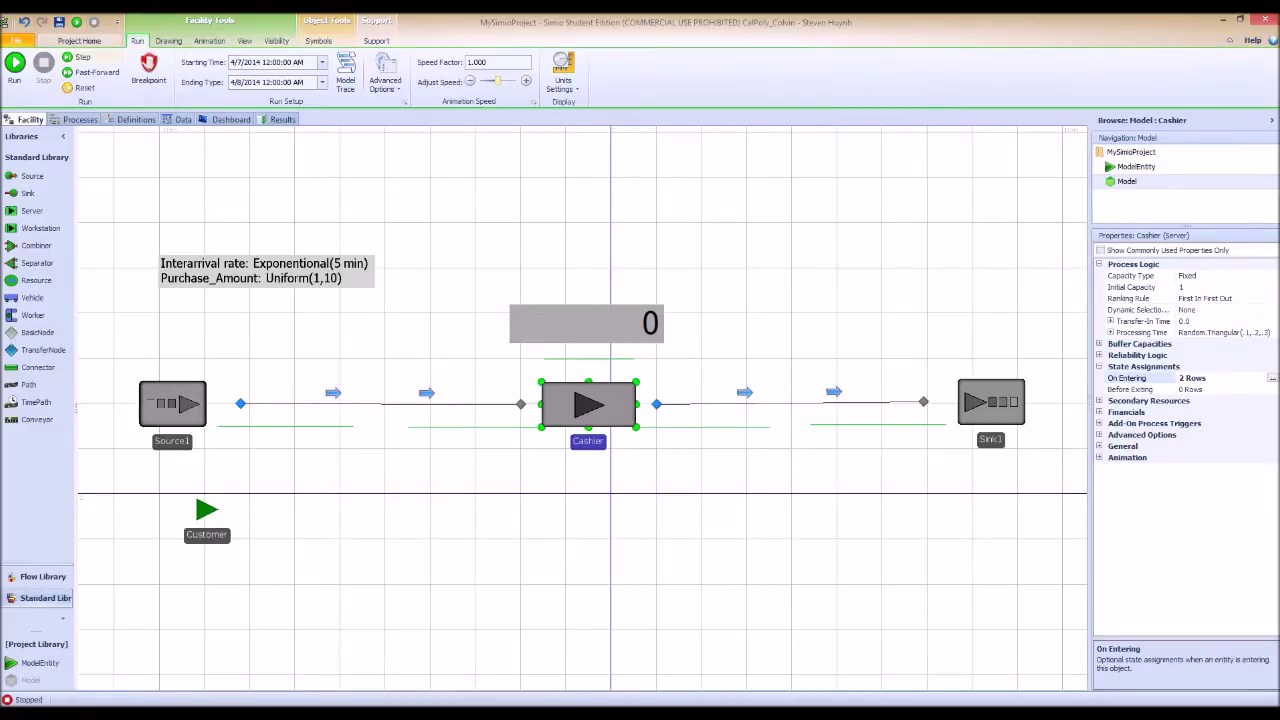
left_click(14, 67)
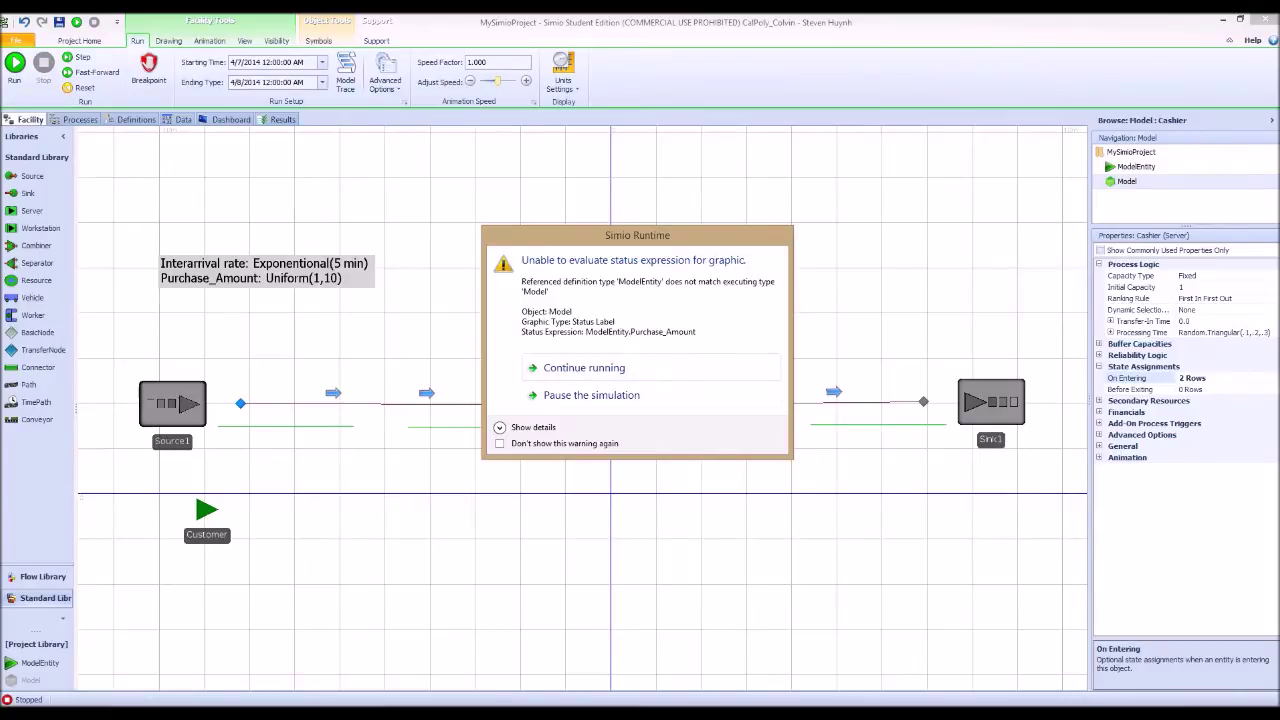
left_click(651, 395)
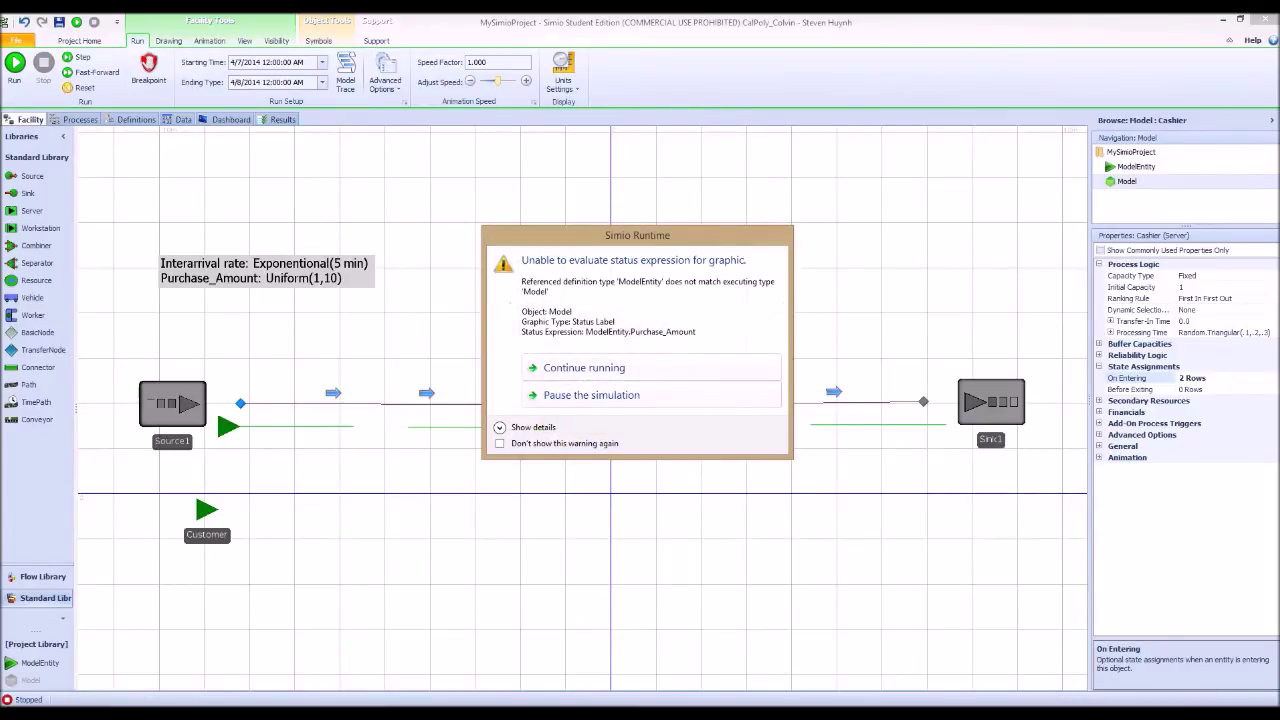
left_click(651, 395)
left_click(43, 67)
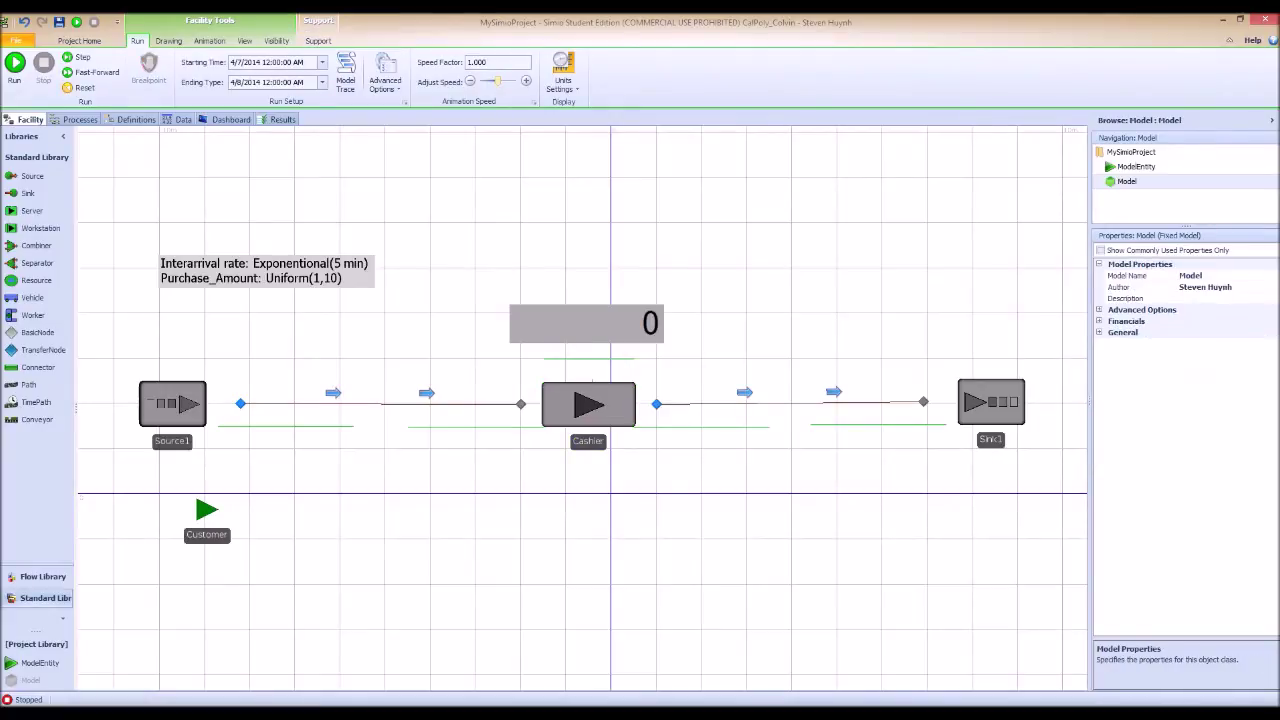
Replace the ModelEntity. prefix in the expression of the status label above the Cashier with g_Purchase_Amount
left_click(586, 323)
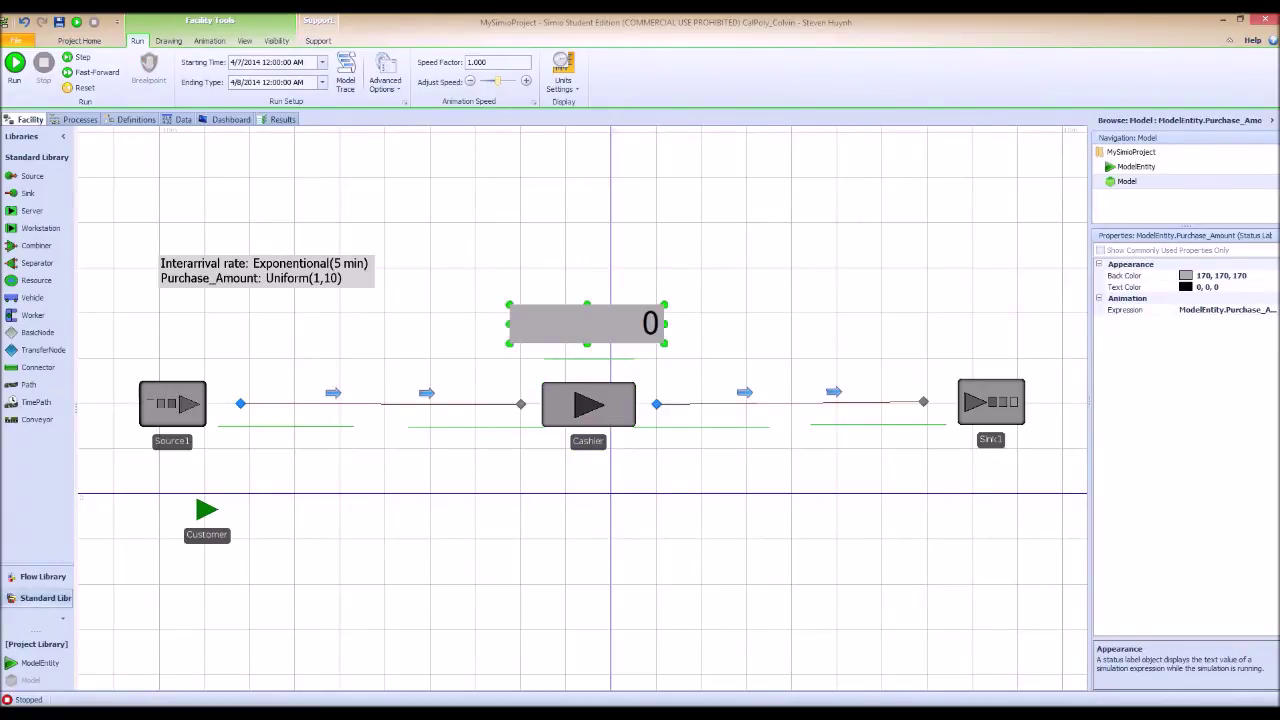
left_click(1228, 309)
left_click(1235, 309)
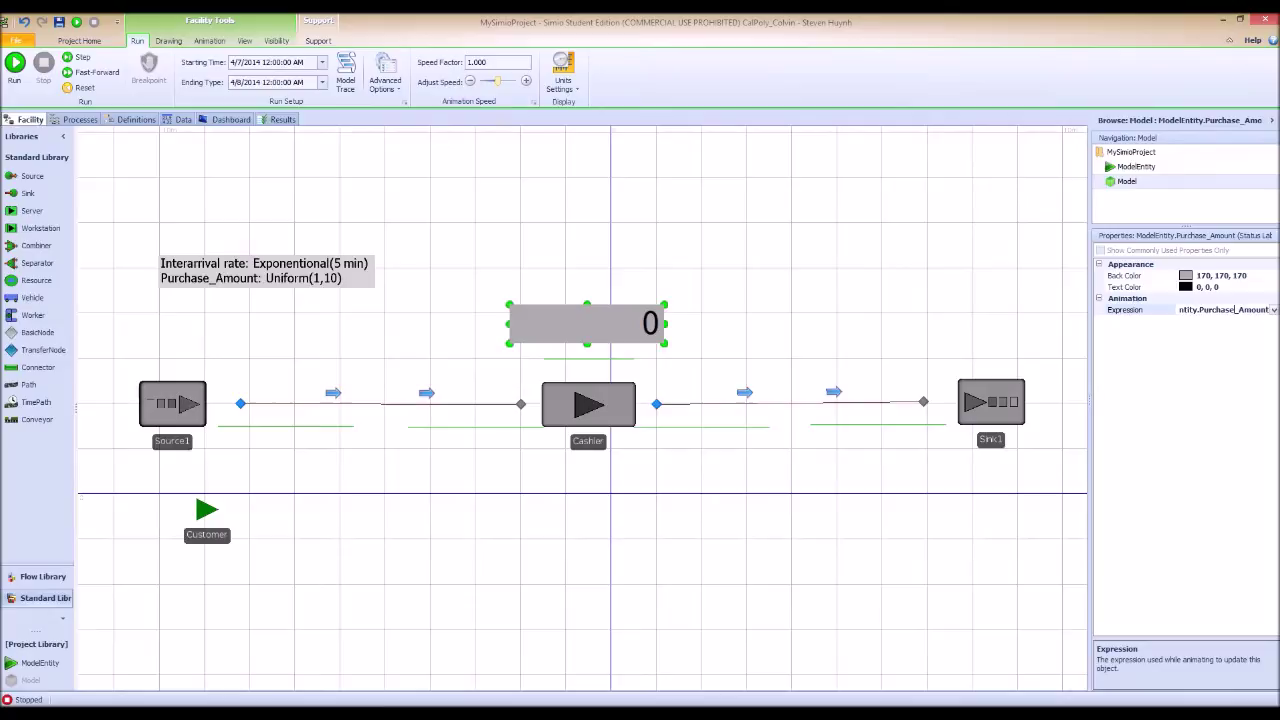
left_click(1273, 309)
left_click(1026, 323)
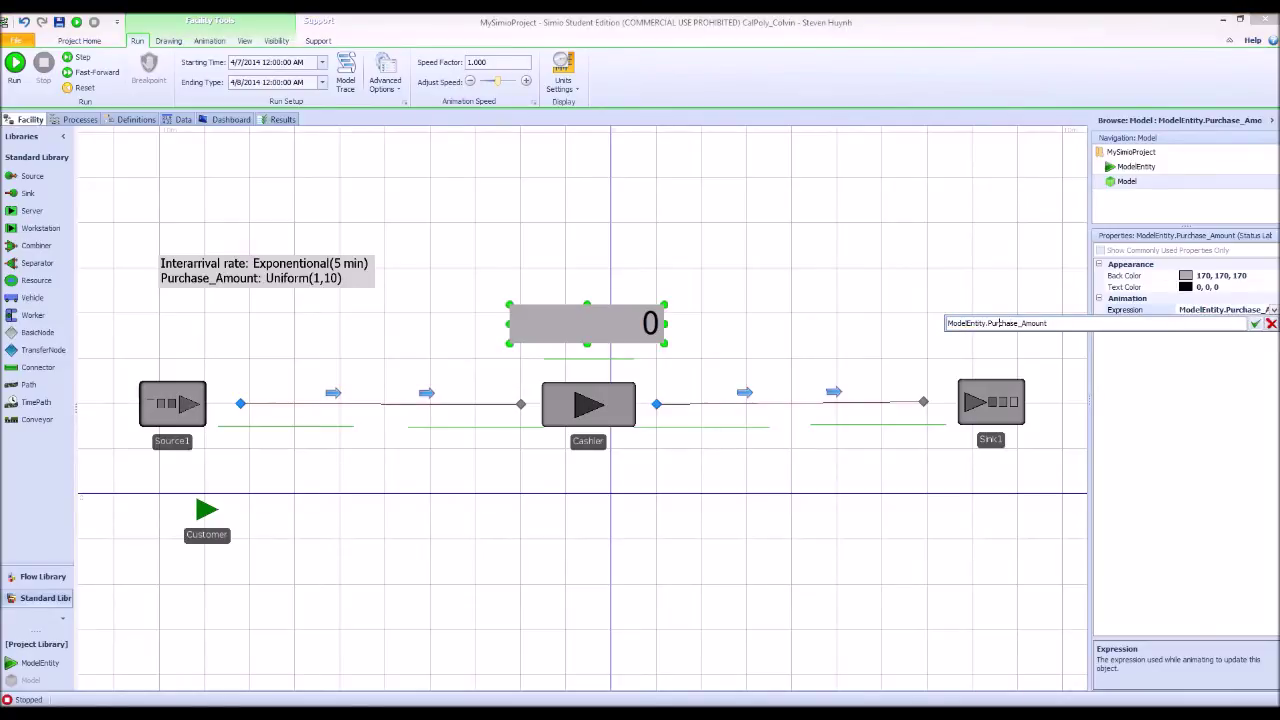
left_click(983, 323)
key("BackSpace")
key("BackSpace")
key("BackSpace")
key("BackSpace")
key("BackSpace")
key("BackSpace")
key("BackSpace")
key("BackSpace")
key("BackSpace")
key("BackSpace")
key("BackSpace")
key("BackSpace")
type("g_")
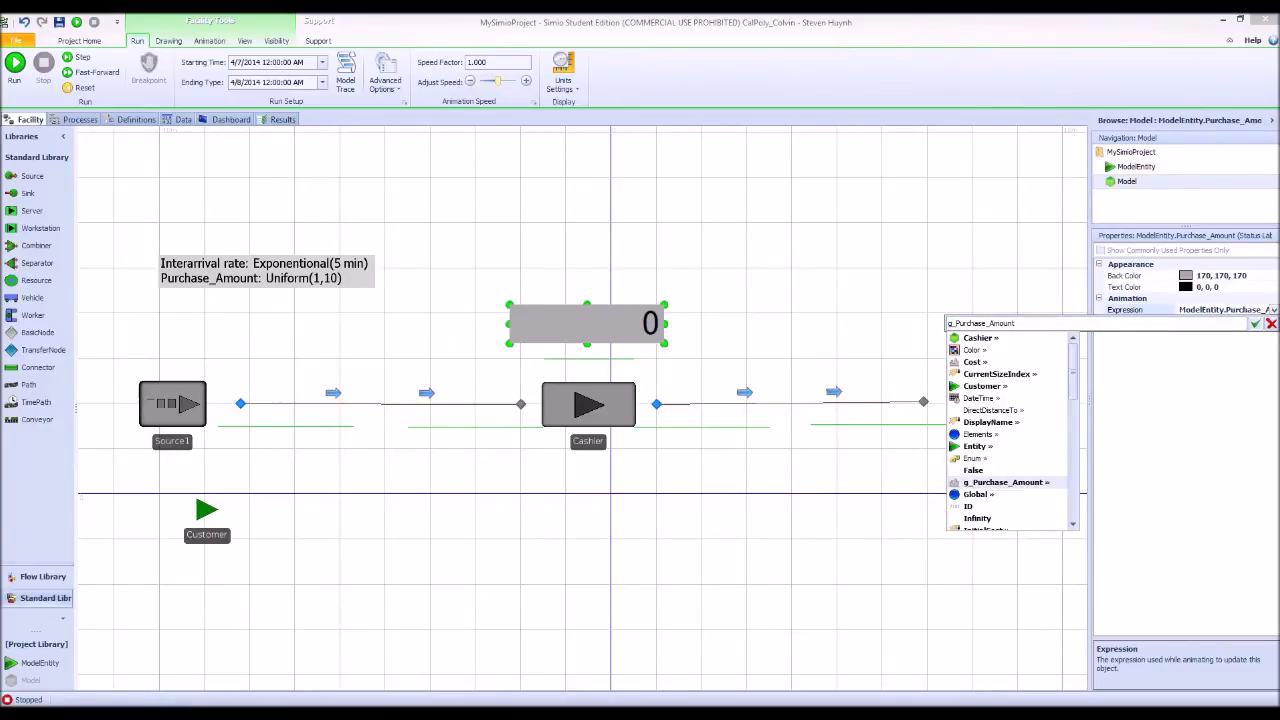
key("Return")
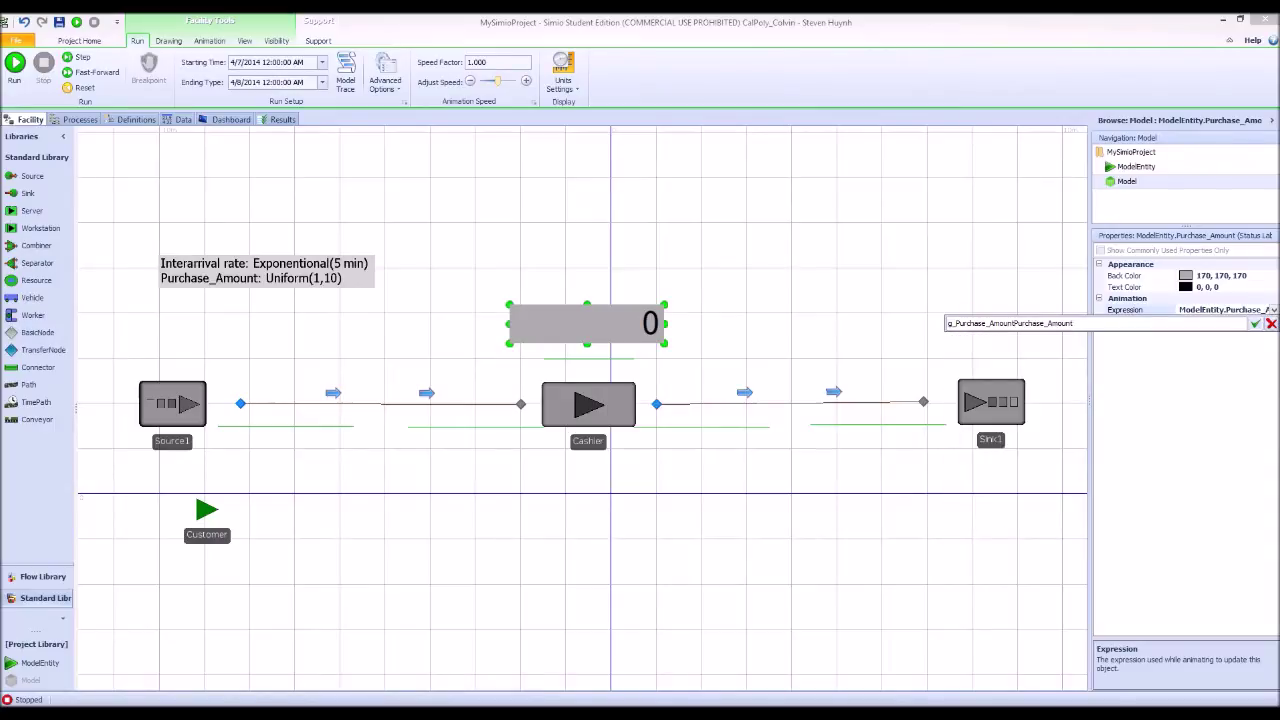
left_click(1255, 323)
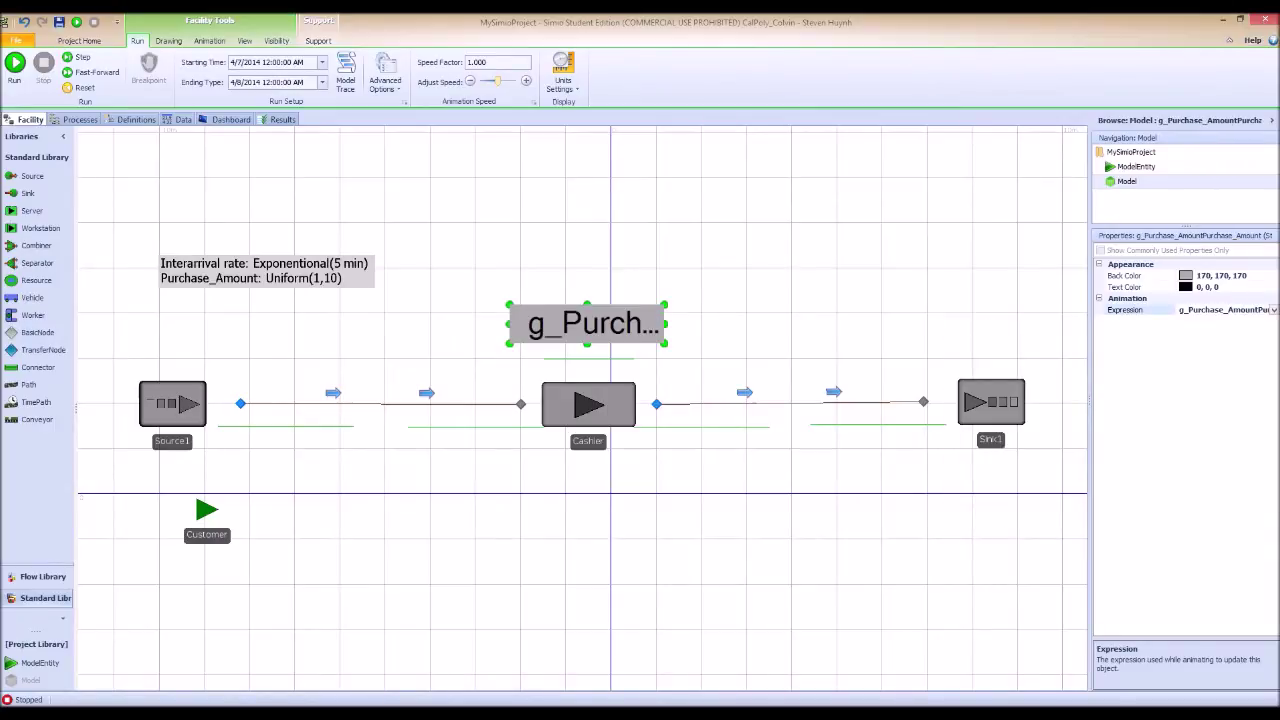
Step the simulation until a customer has passed through the Cashier to check the status label, and stop the run
left_click(82, 57)
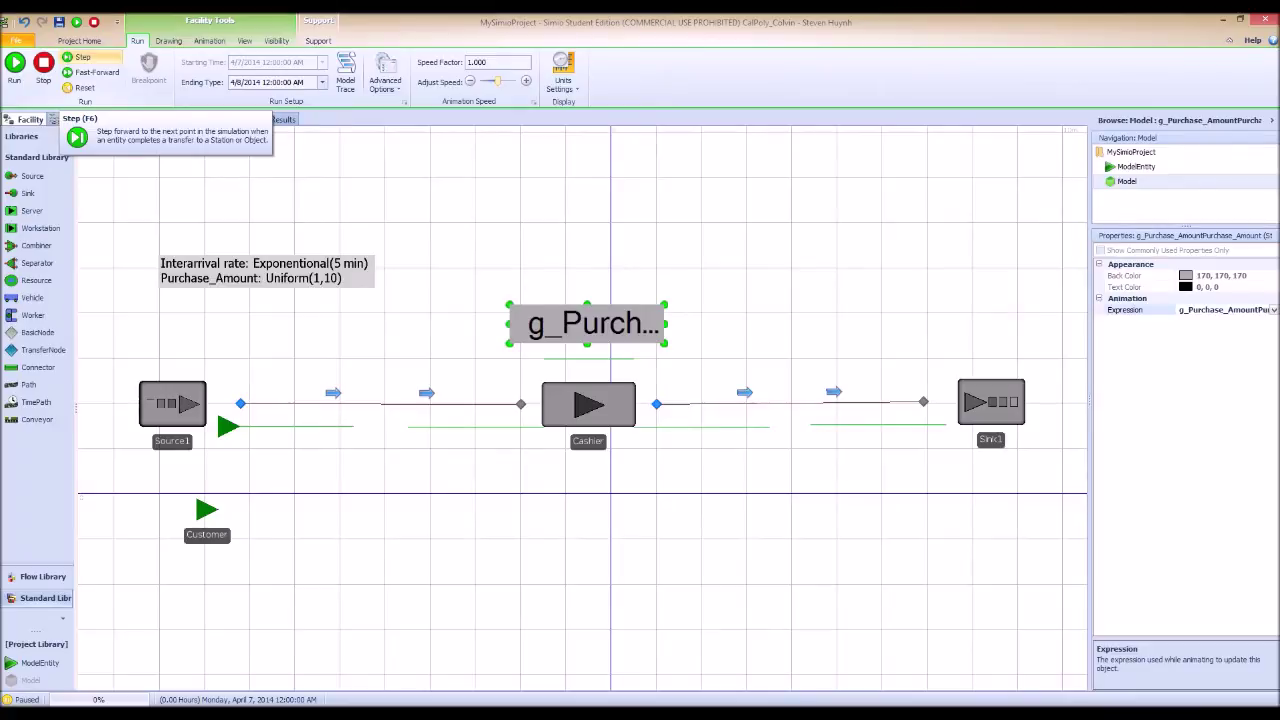
left_click(82, 57)
left_click(82, 57)
left_click(82, 57)
left_click(82, 57)
key("F5")
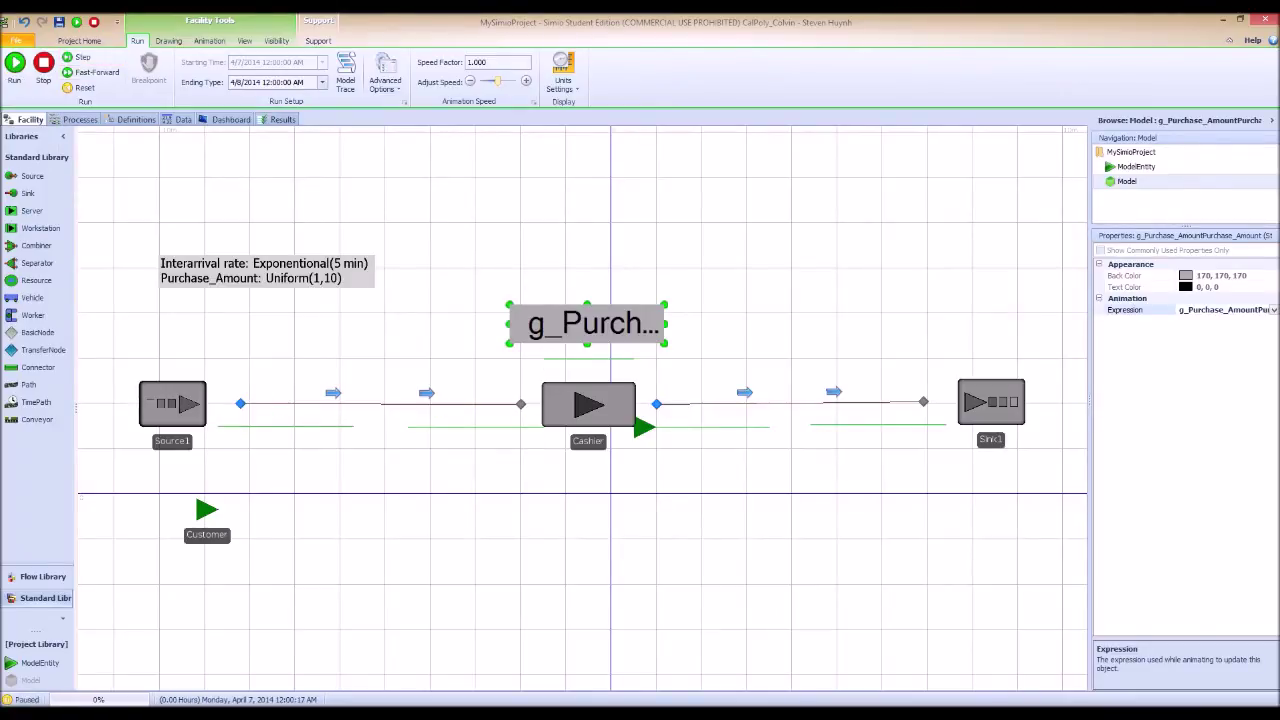
left_click(43, 66)
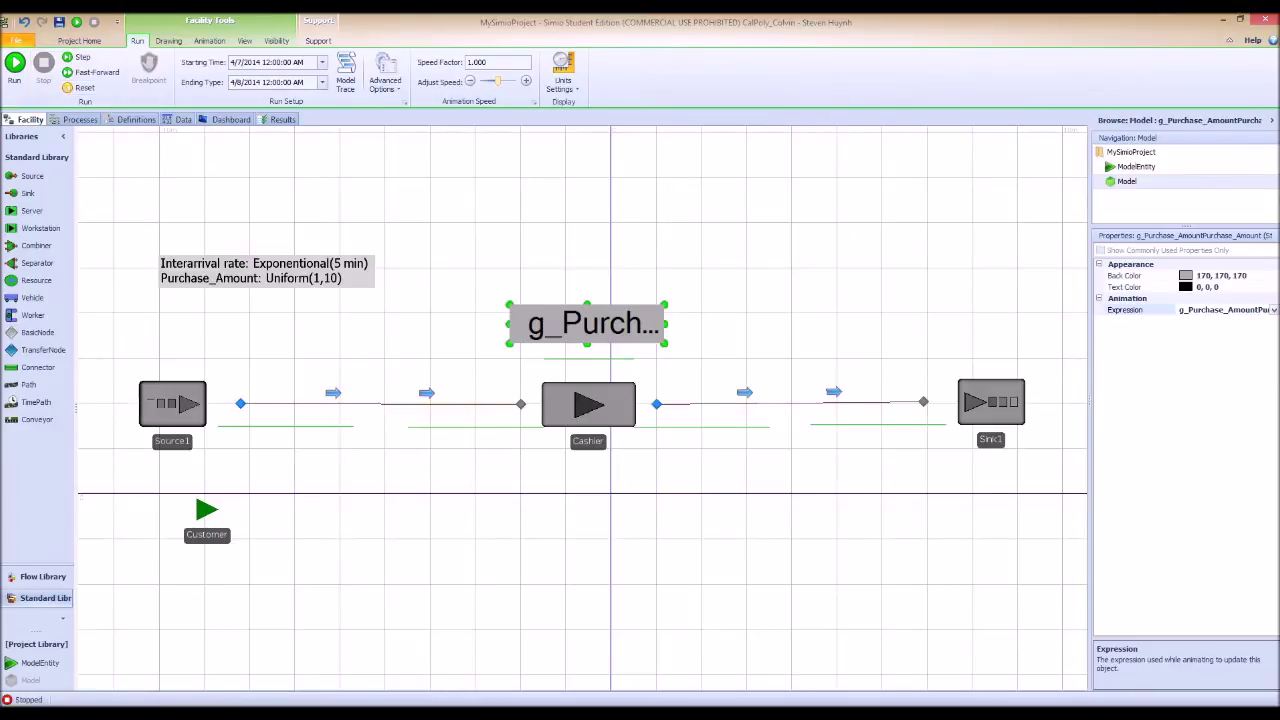
Remove the surplus Purchase_Amount from the status label's expression, leaving g_Purchase_Amount
left_click(1273, 310)
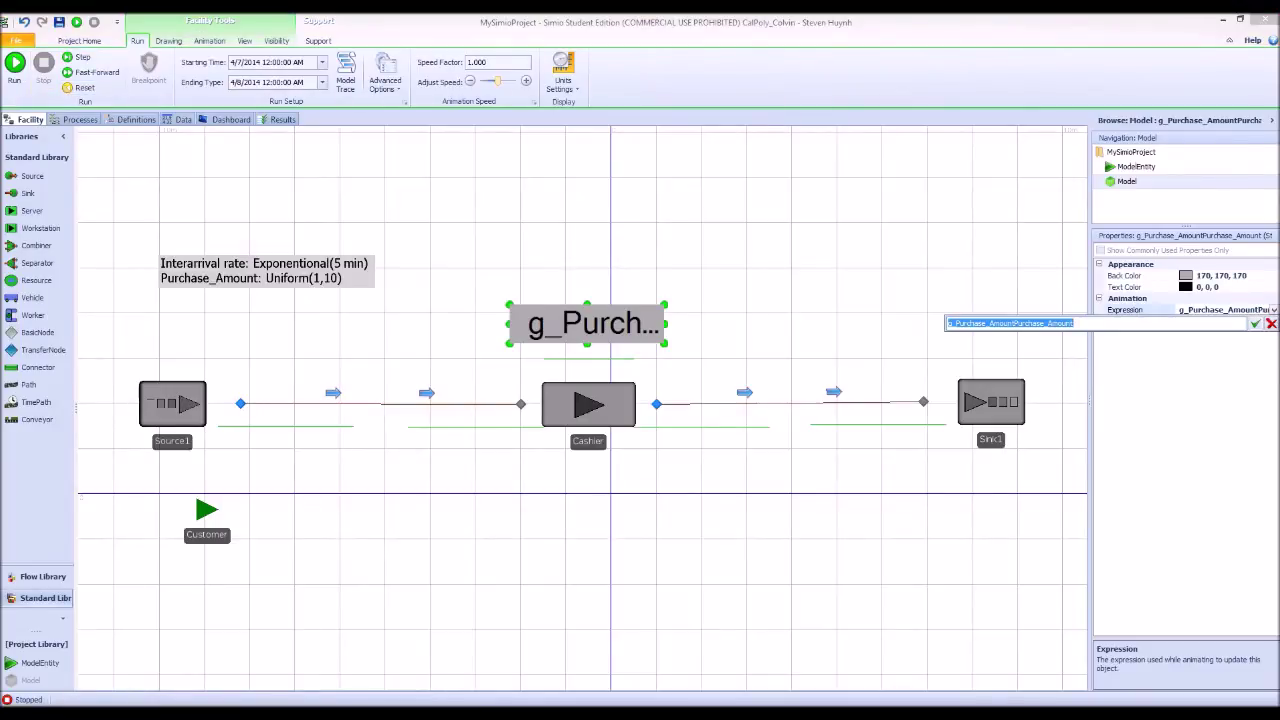
left_click(1004, 323)
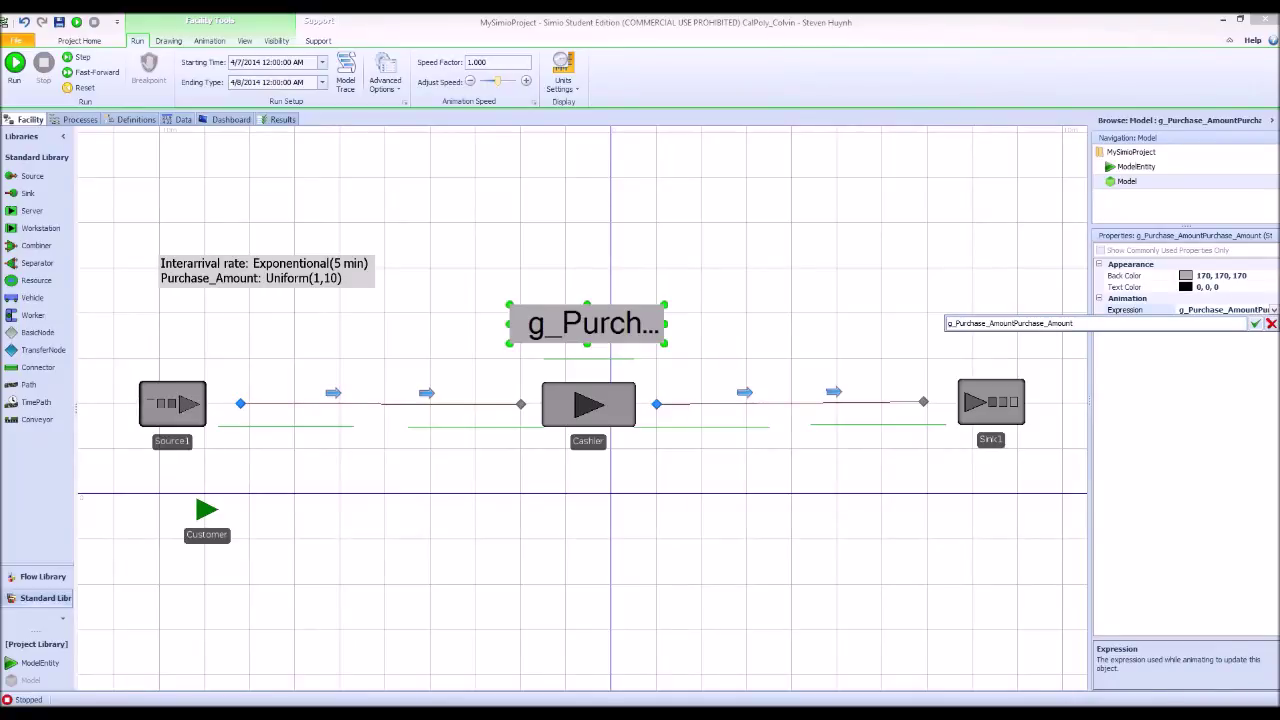
key("BackSpace")
key("BackSpace")
key("BackSpace")
key("BackSpace")
key("BackSpace")
key("BackSpace")
key("BackSpace")
key("BackSpace")
key("BackSpace")
key("BackSpace")
key("BackSpace")
key("BackSpace")
key("BackSpace")
key("BackSpace")
key("BackSpace")
key("Return")
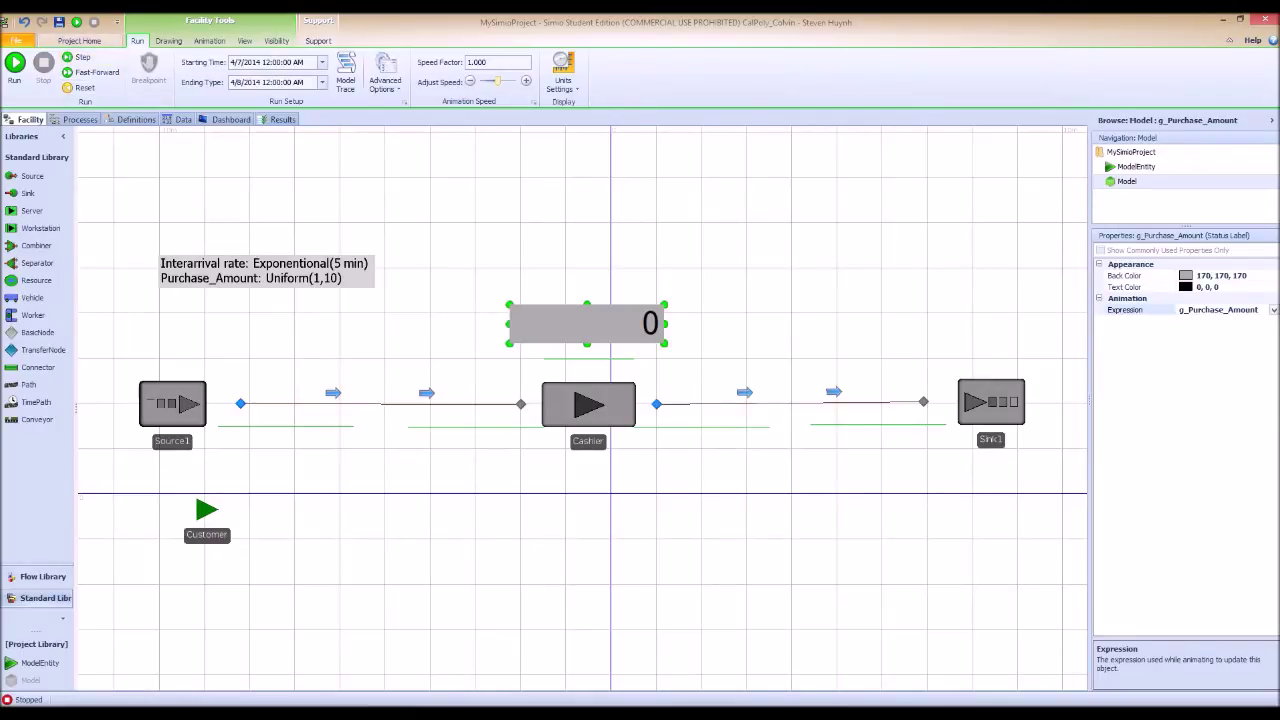
Step the simulation to move the first customer through the Cashier while watching the purchase amount on the status label
left_click(78, 57)
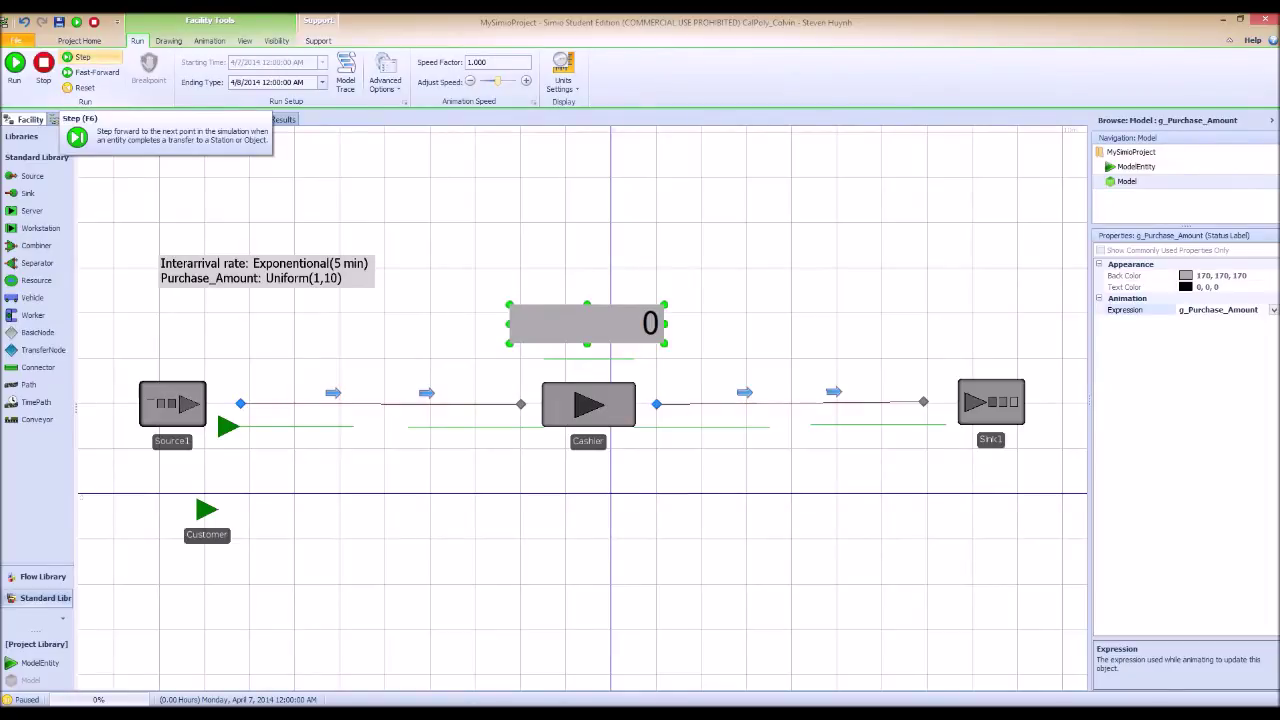
left_click(82, 57)
left_click(82, 57)
left_click(82, 57)
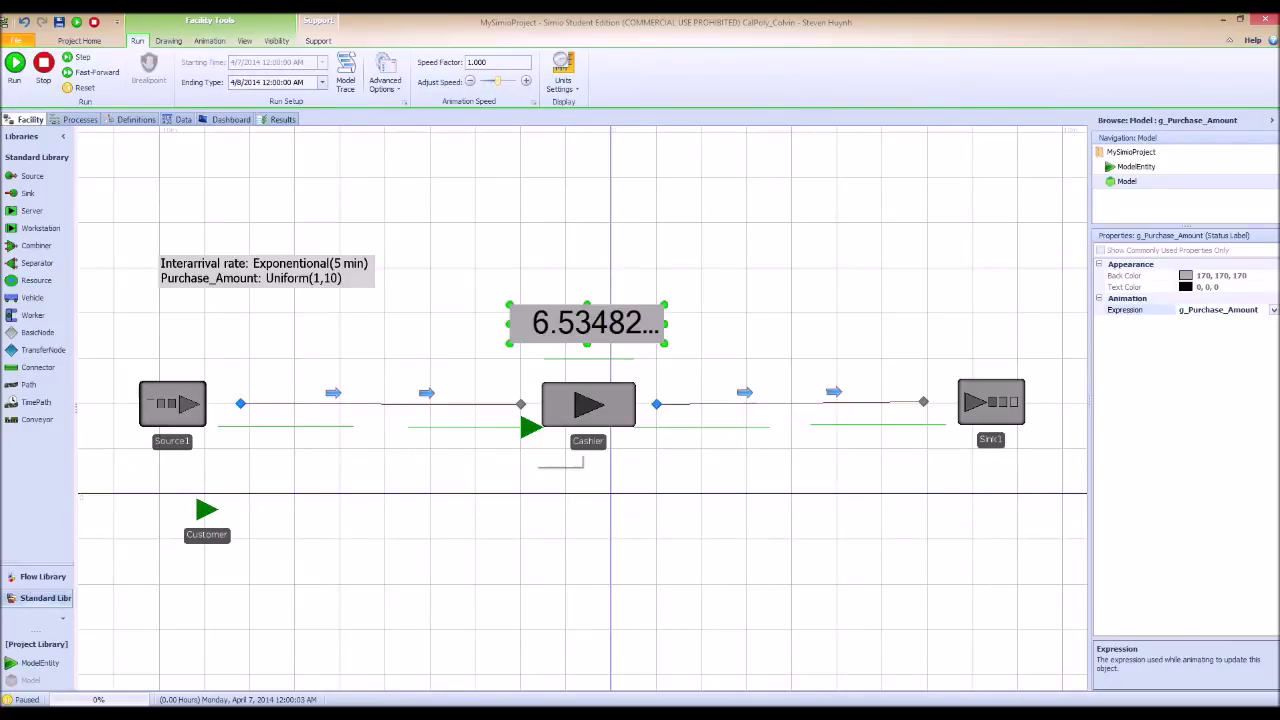
left_click(83, 57)
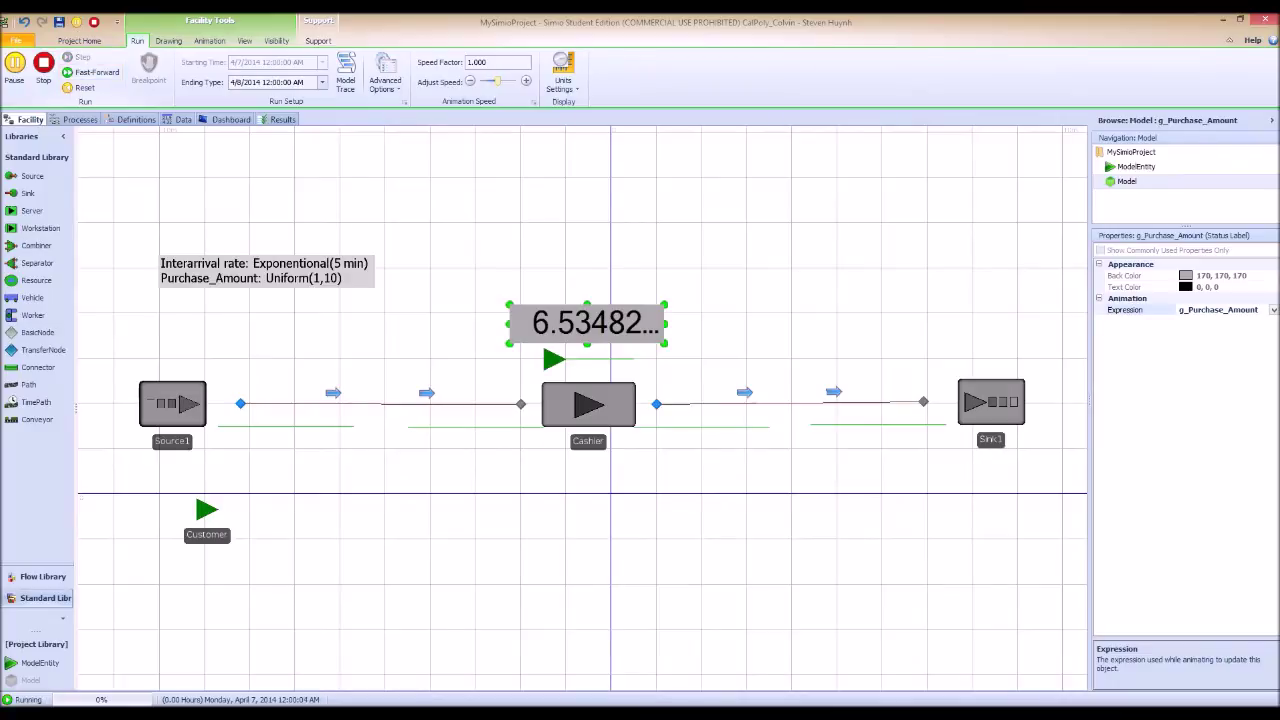
left_click(83, 57)
left_click(83, 57)
left_click(83, 57)
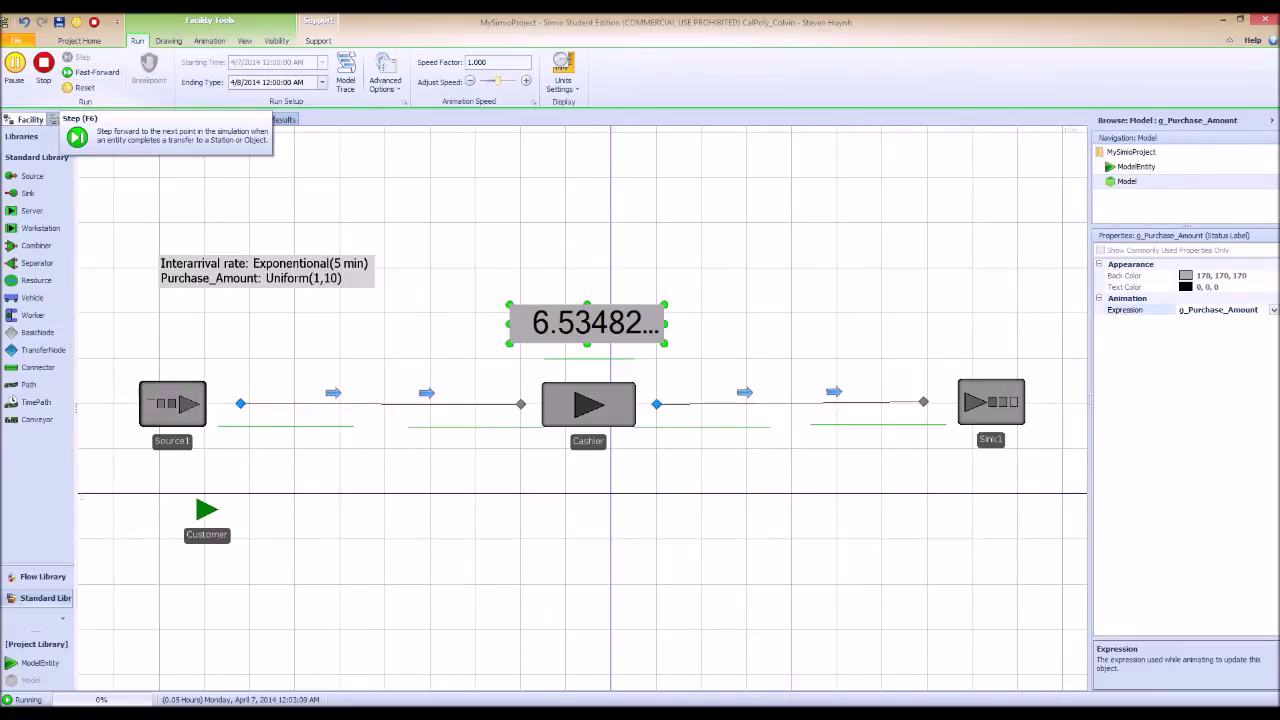
Raise the animation speed factor to 100 during the run and pause the simulation
double_click(478, 62)
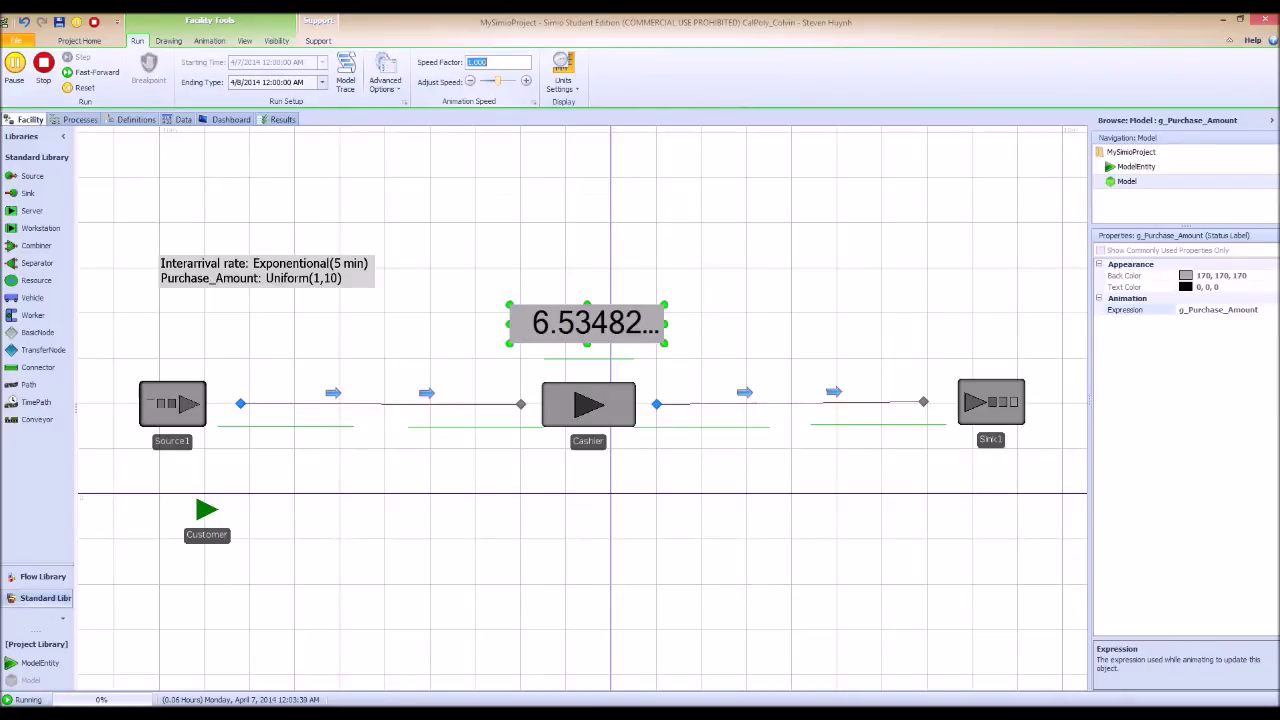
type("100")
key("Return")
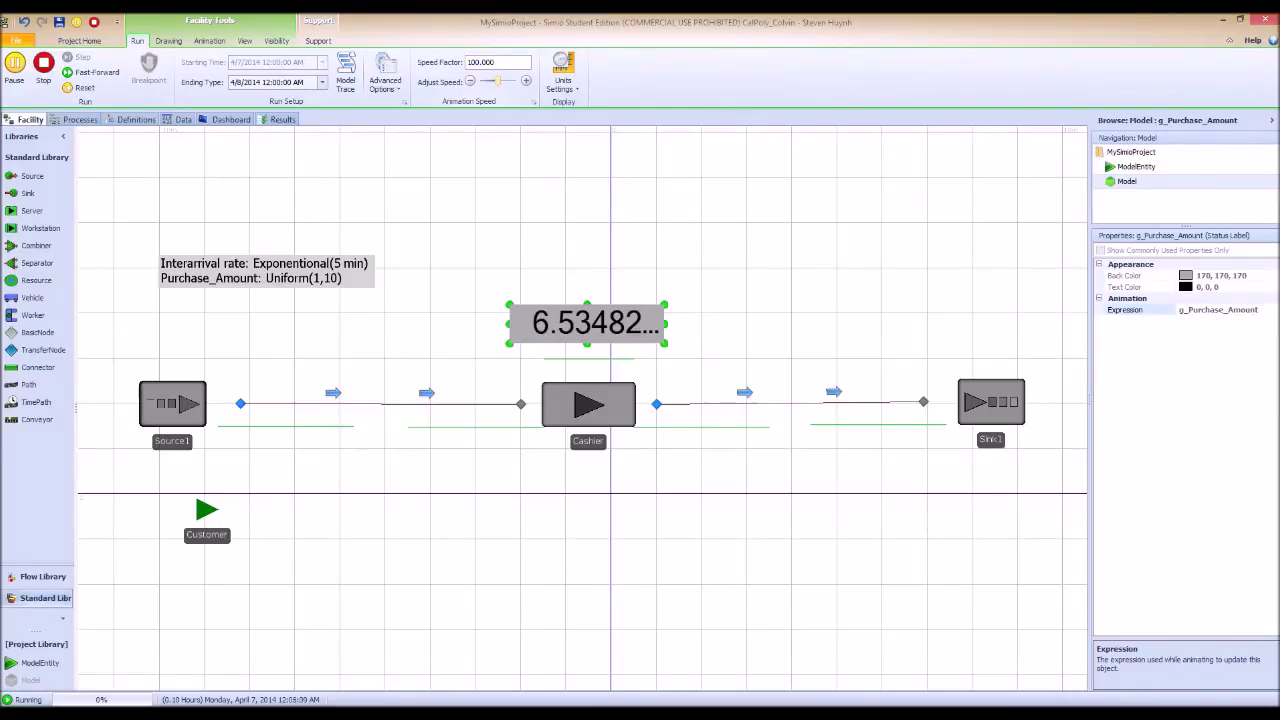
key("F5")
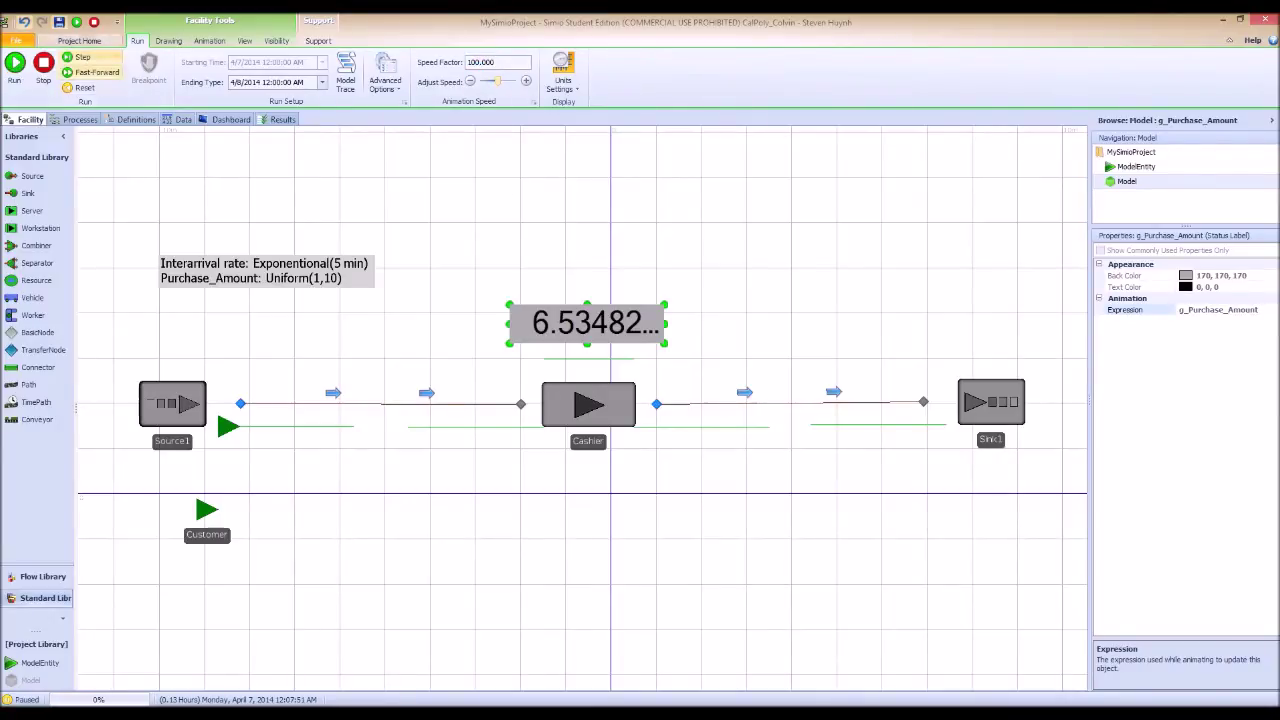
Step further customers through the Cashier to check that the status label updates for each one, and stop the run
left_click(80, 57)
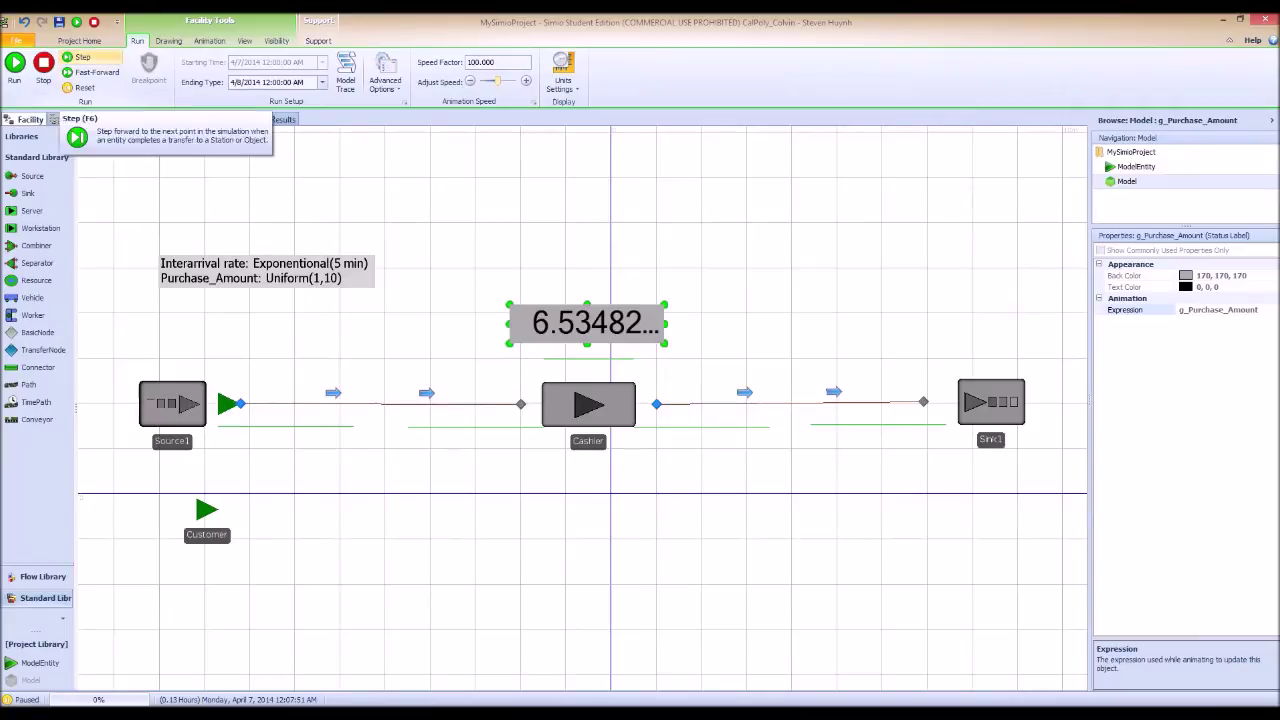
left_click(80, 57)
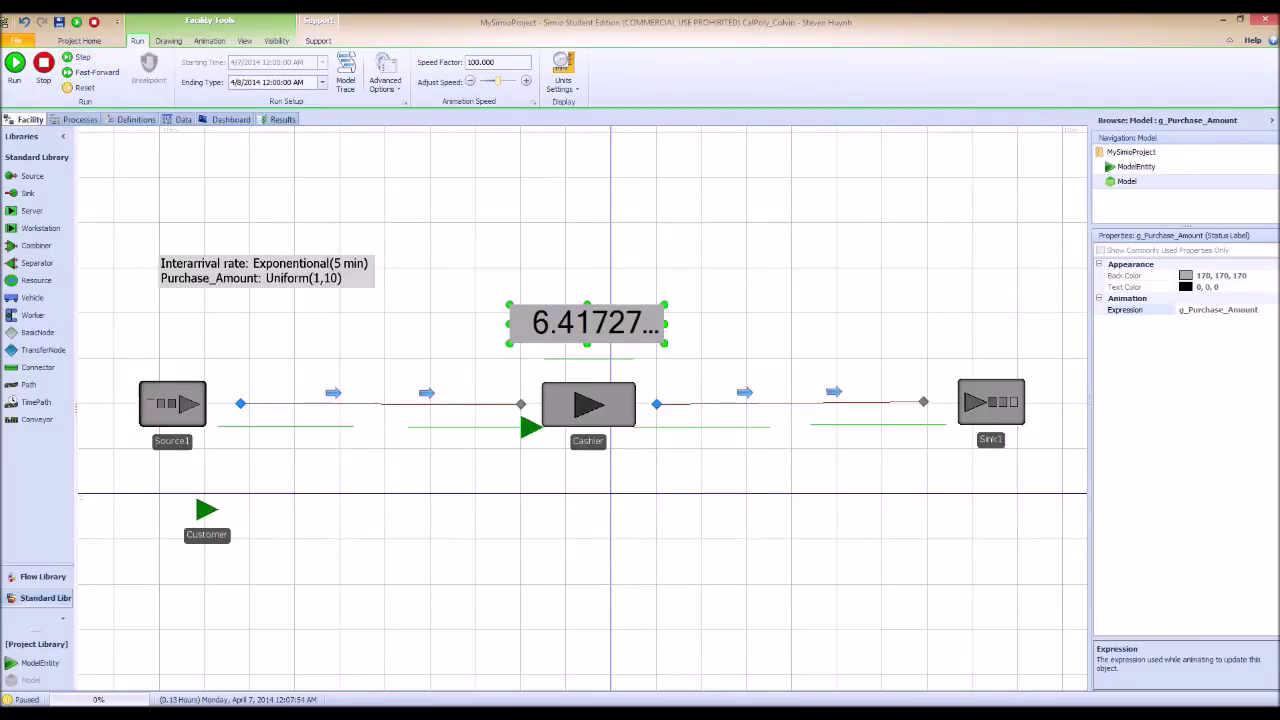
left_click(80, 57)
left_click(80, 57)
left_click(80, 57)
left_click(80, 57)
left_click(80, 57)
left_click(80, 57)
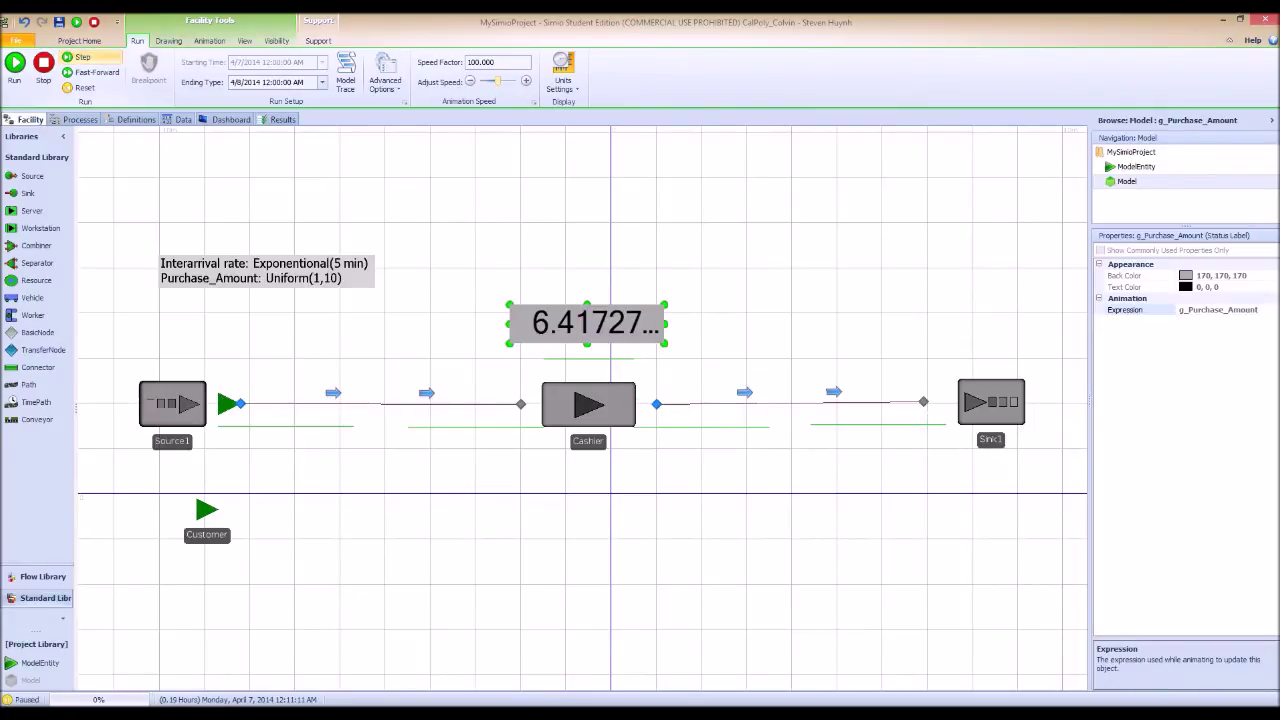
left_click(80, 57)
left_click(80, 57)
left_click(80, 57)
left_click(80, 57)
left_click(80, 57)
left_click(80, 57)
left_click(80, 57)
left_click(80, 57)
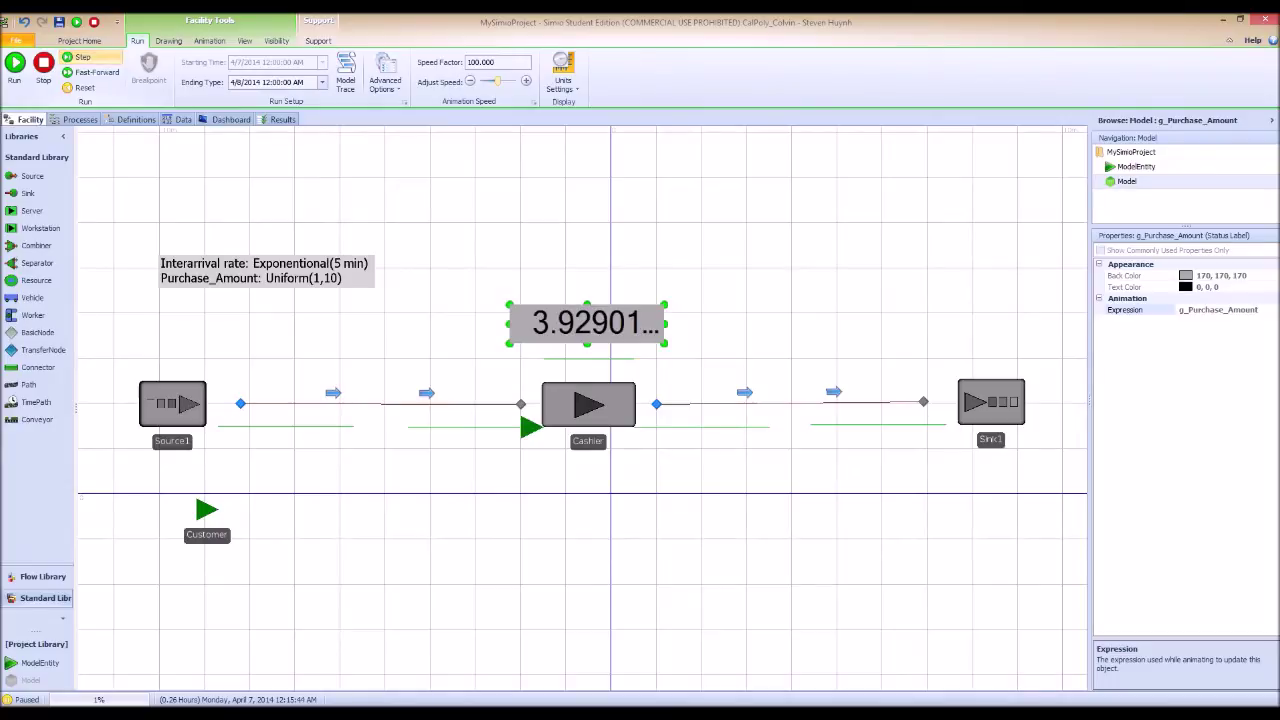
left_click(80, 57)
left_click(80, 57)
left_click(80, 57)
left_click(80, 57)
left_click(80, 57)
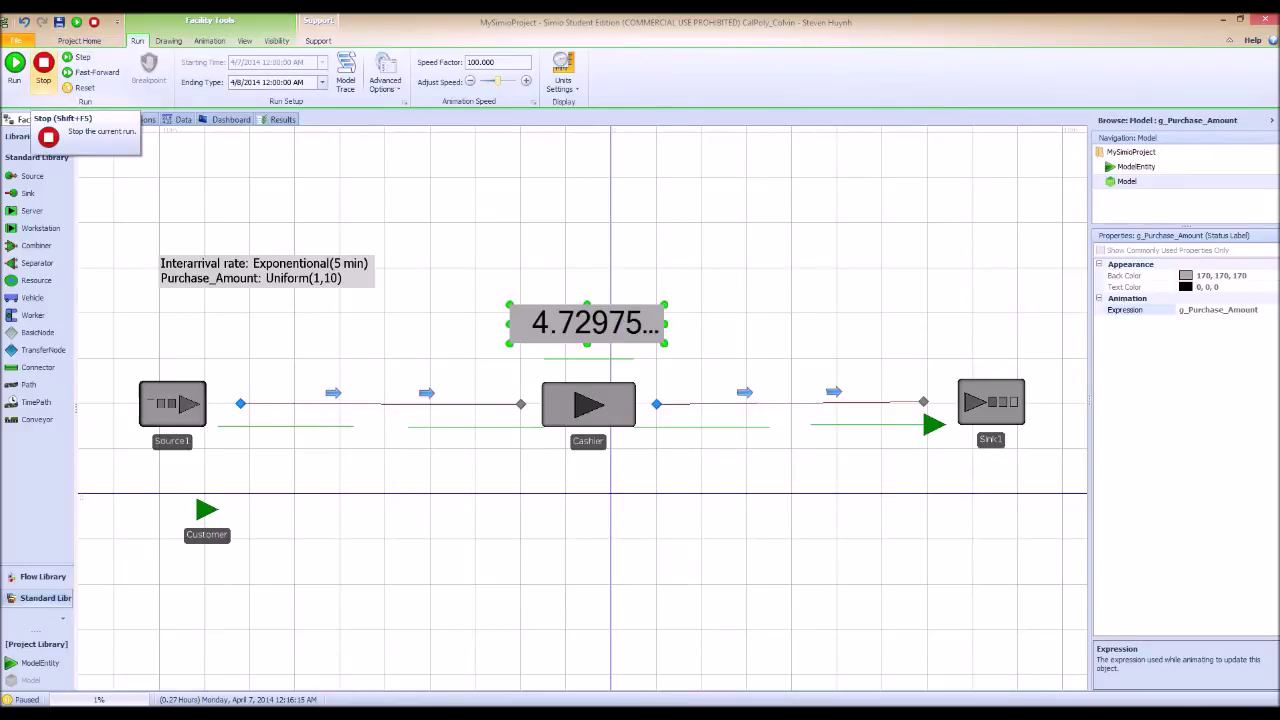
left_click(43, 64)
Set Source1's entities per arrival to 2
left_click(172, 404)
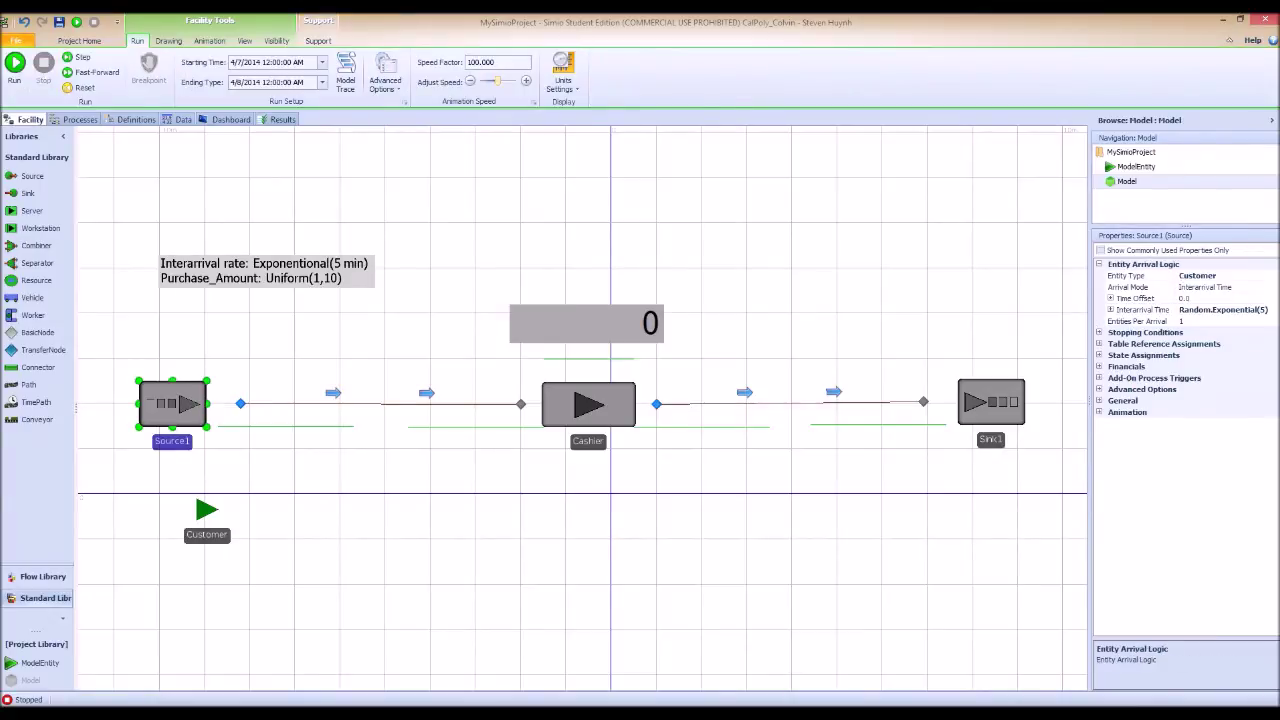
left_click(1183, 321)
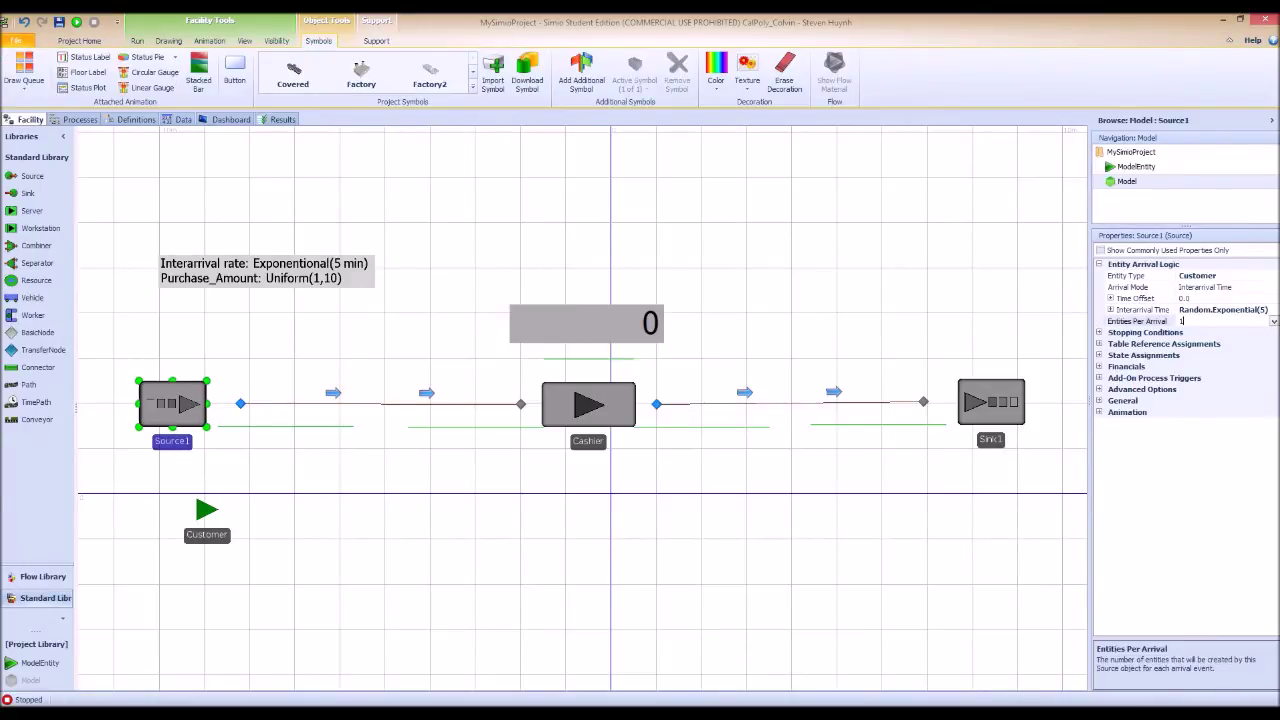
type("2")
key("Escape")
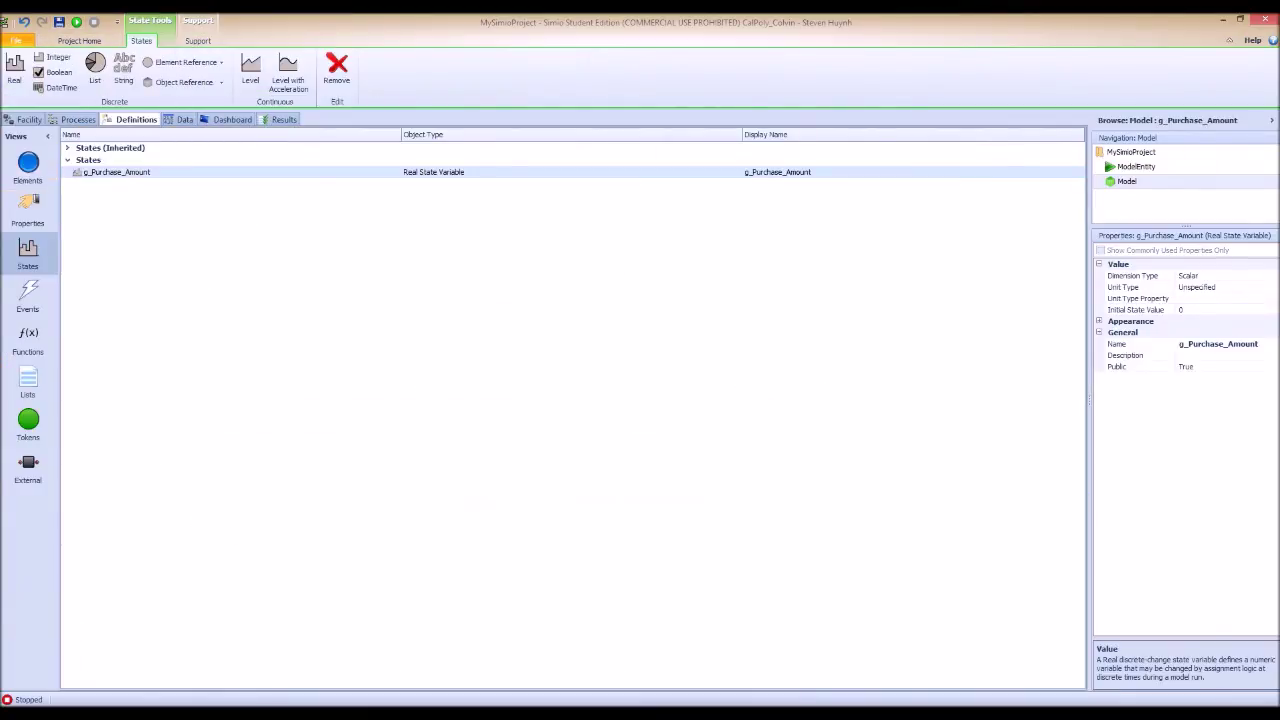
Add a discrete real state variable named Purchase_Amount_Exited to the model's states
left_click(14, 70)
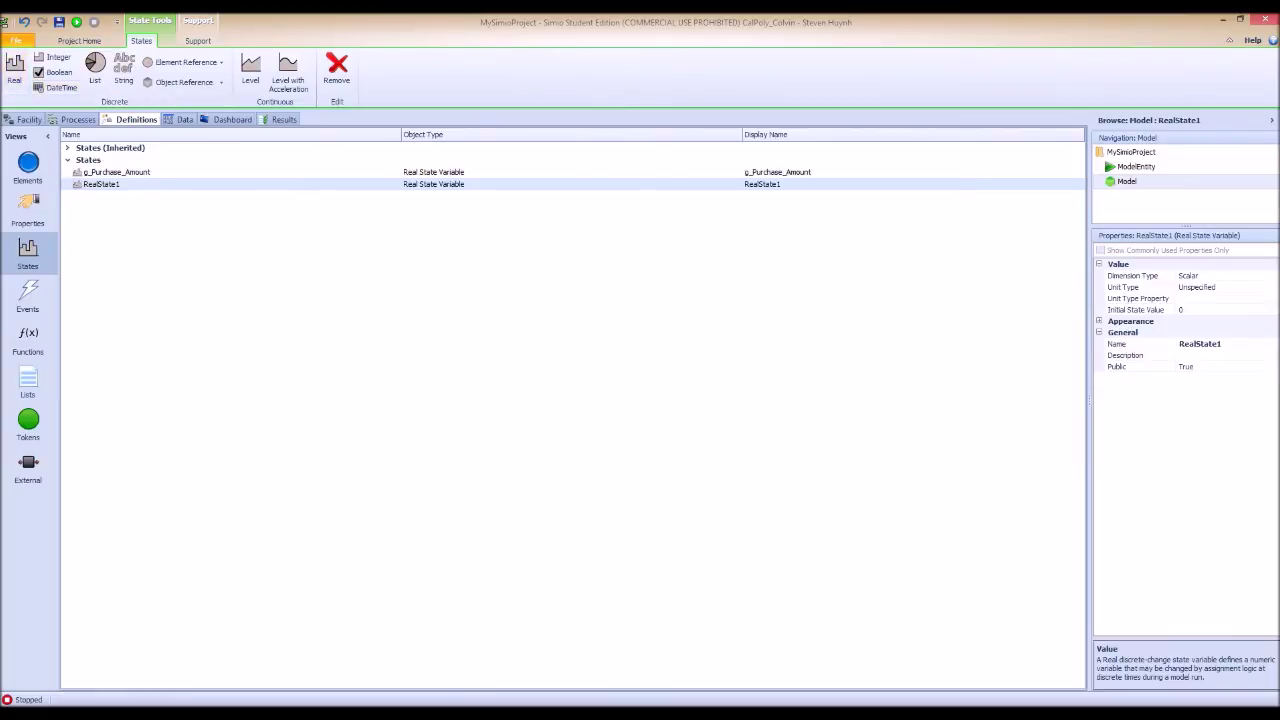
type("Purchase_Amount")
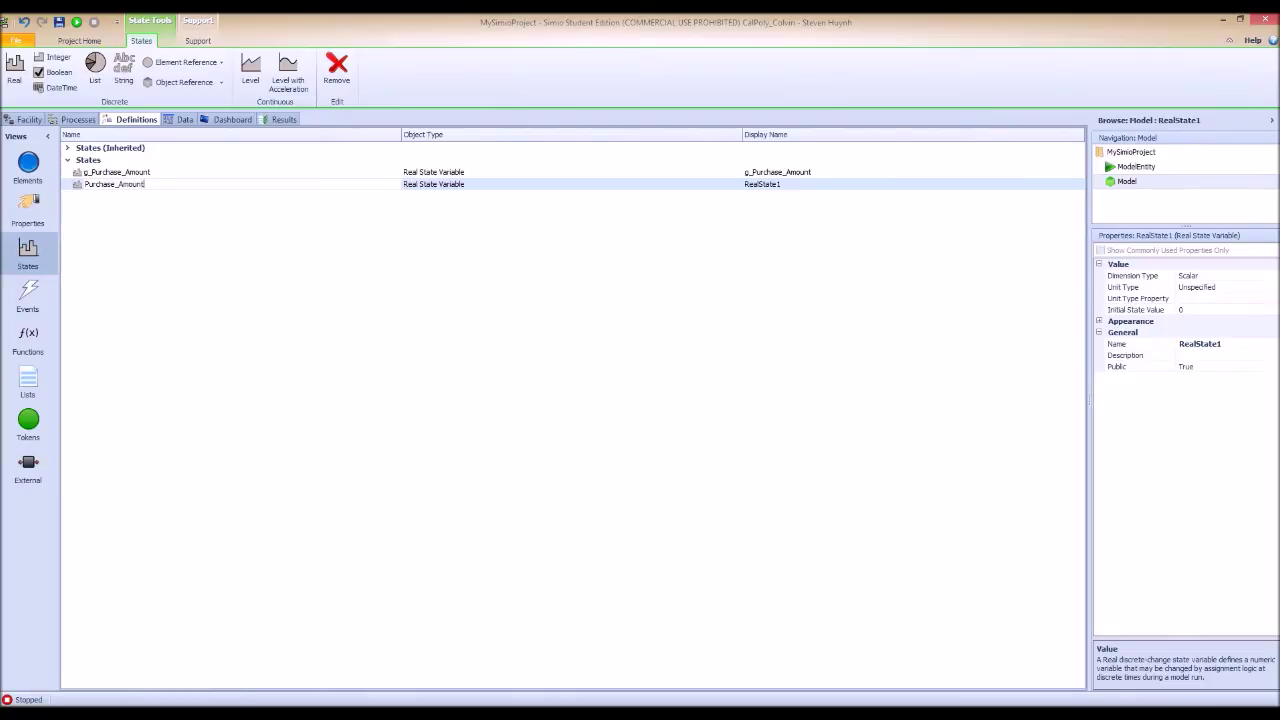
type("_Exited")
key("Return")
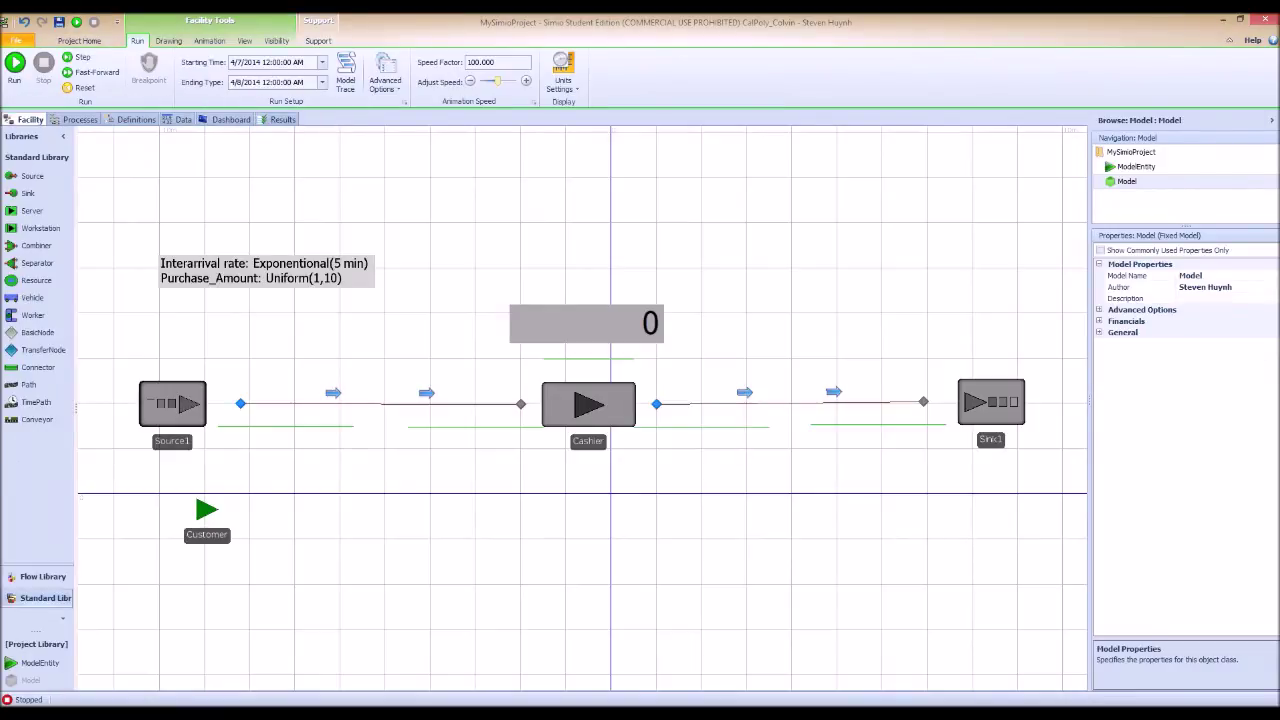
Add an On Entering state assignment to Sink1 with Purchase_Amount_Exited as its state variable
left_click(990, 401)
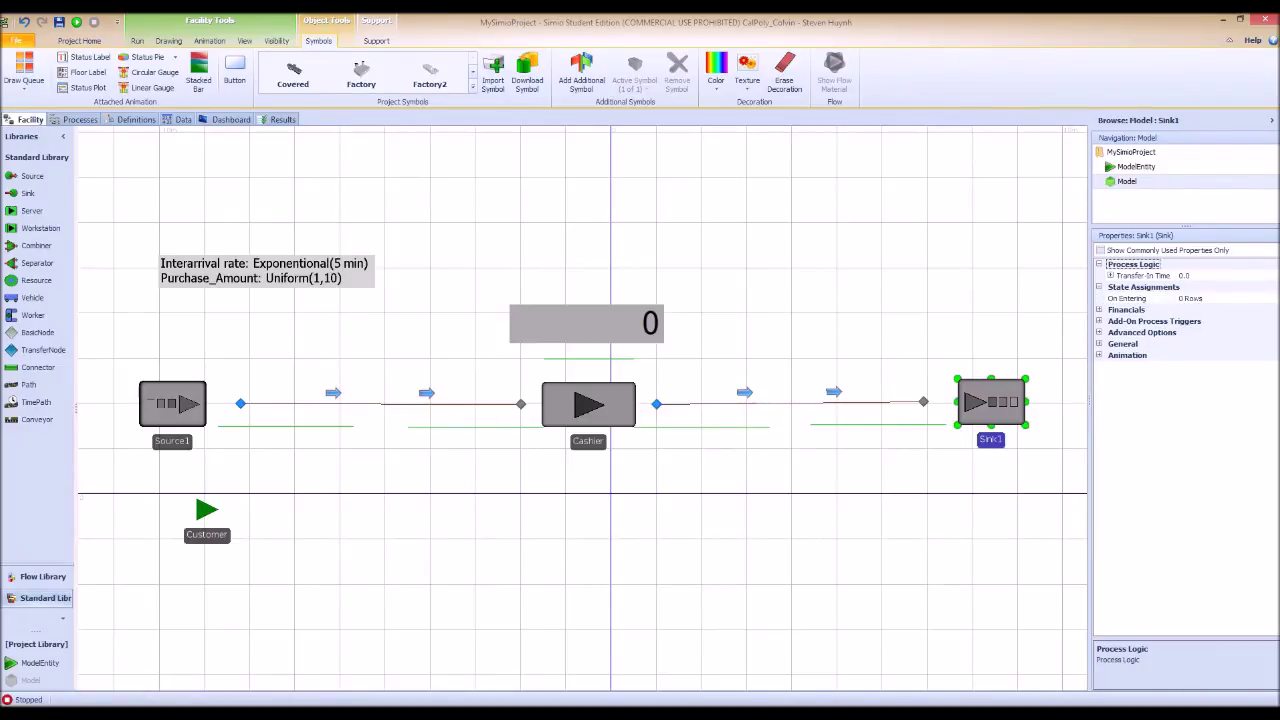
left_click(1190, 298)
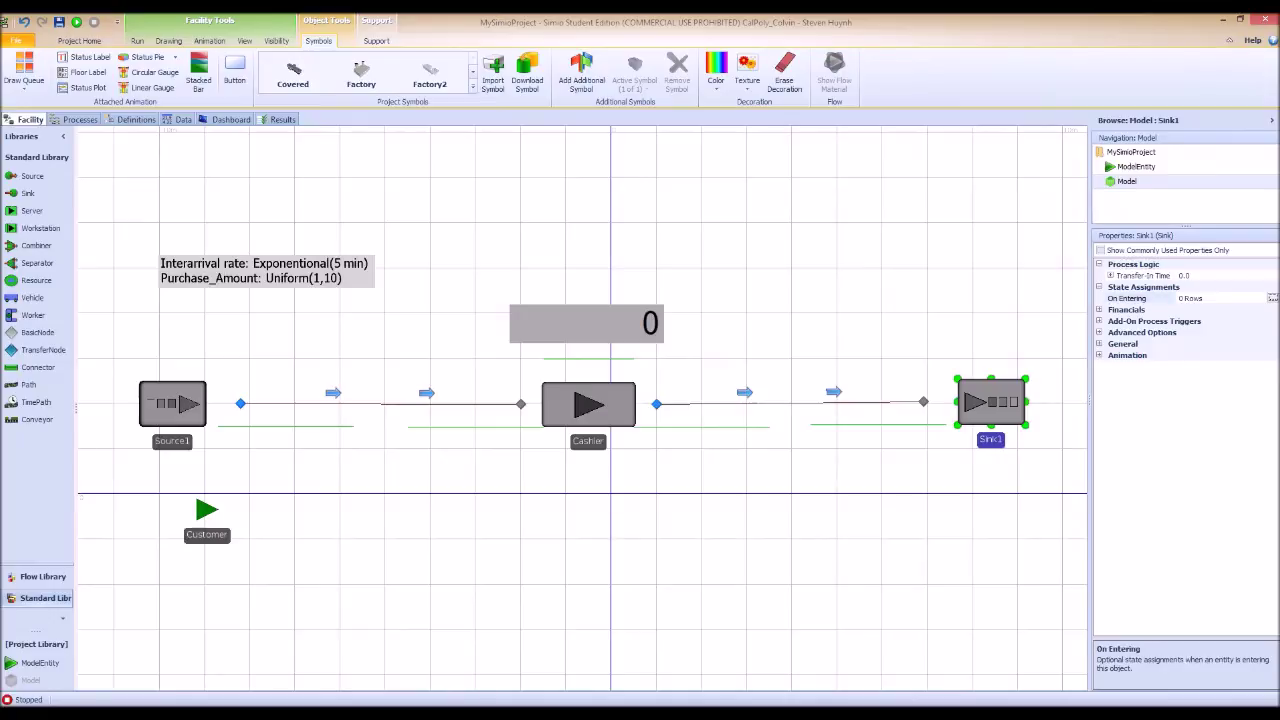
left_click(1272, 298)
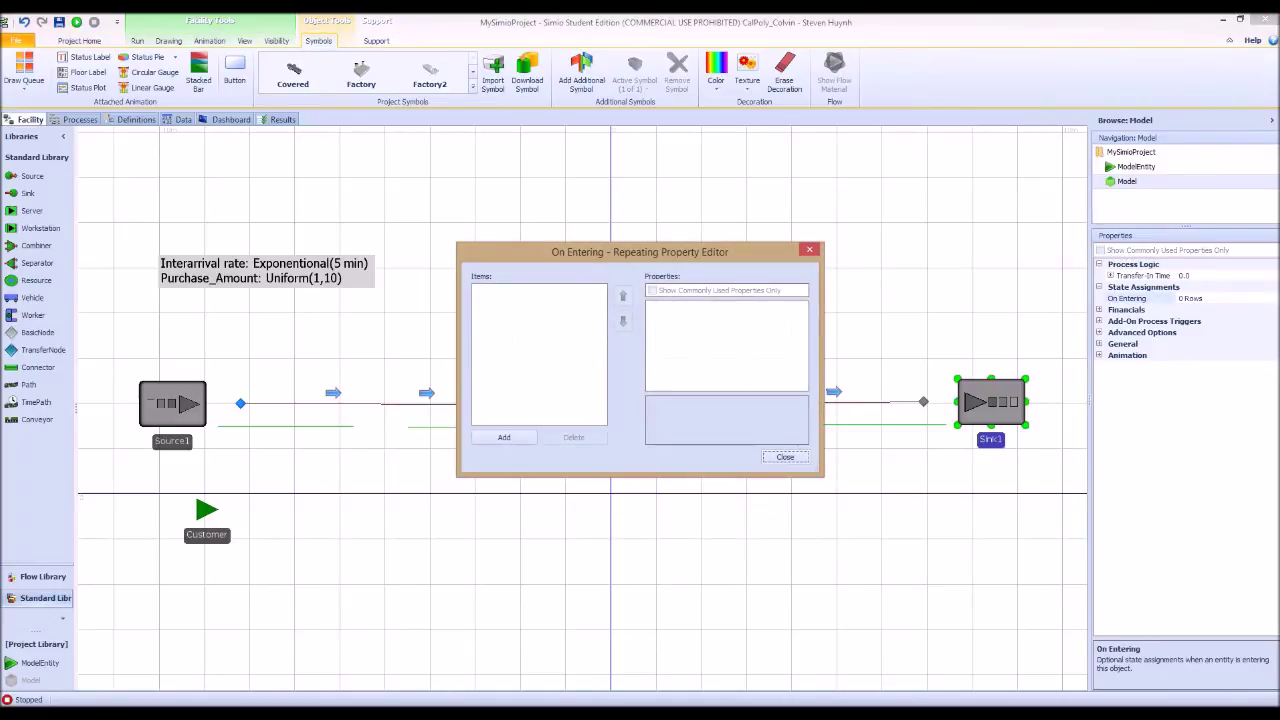
left_click(504, 437)
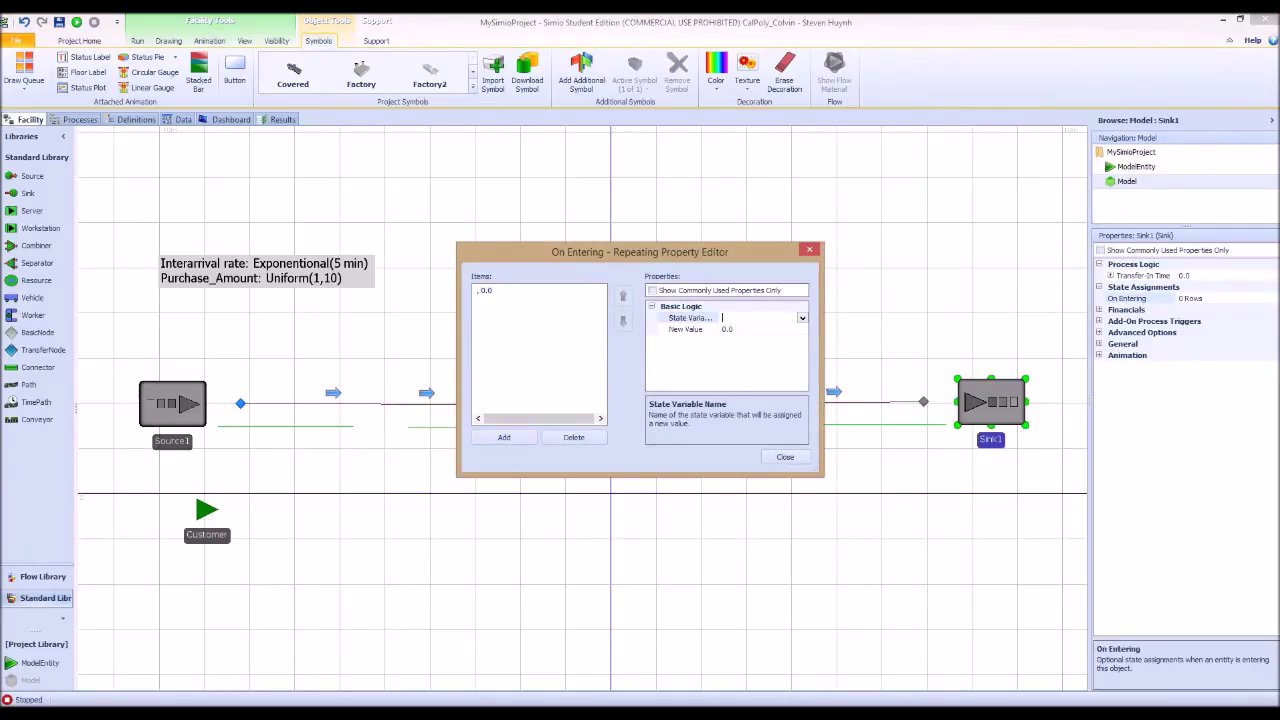
left_click(802, 318)
scroll(752, 430, "down", 5)
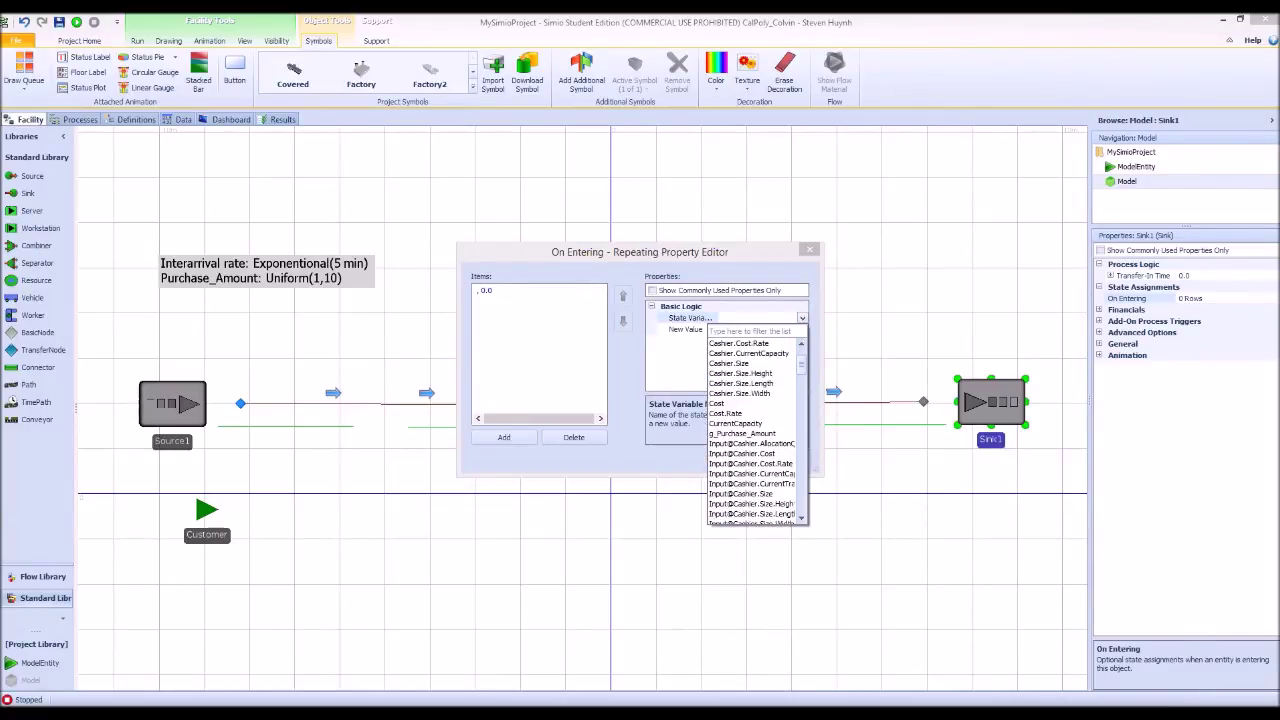
scroll(752, 430, "down", 1)
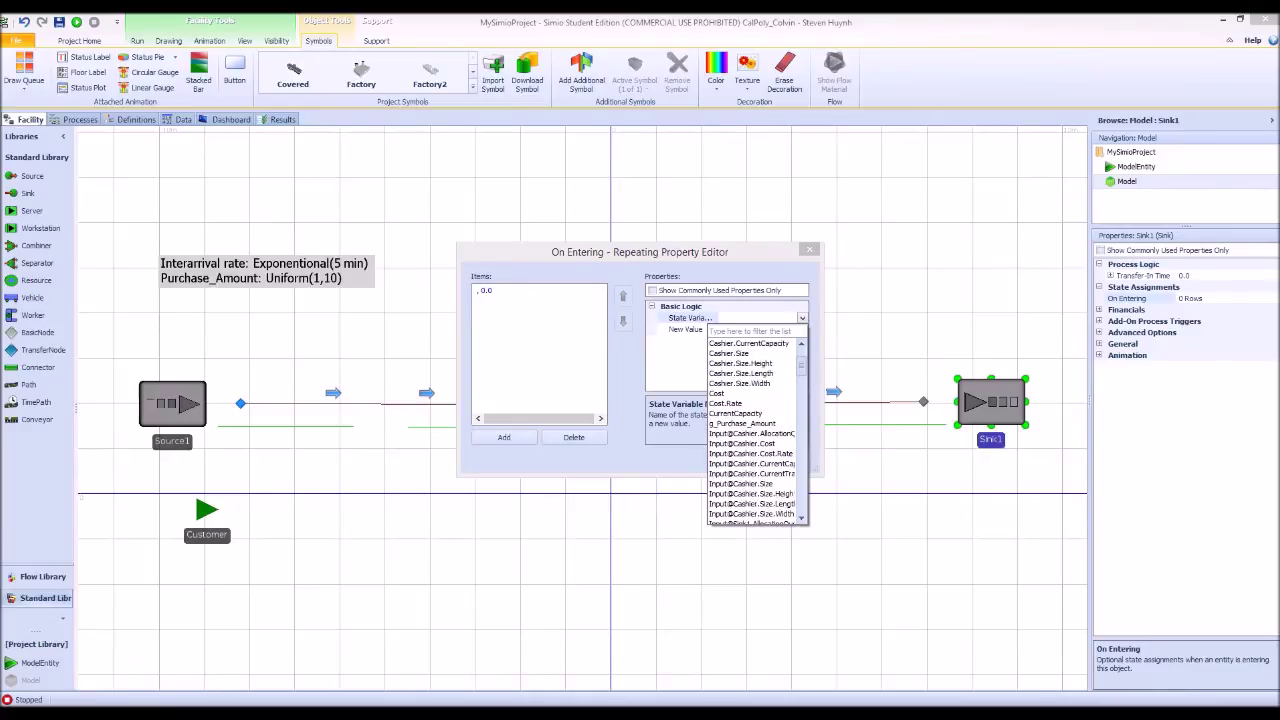
scroll(752, 430, "down", 15)
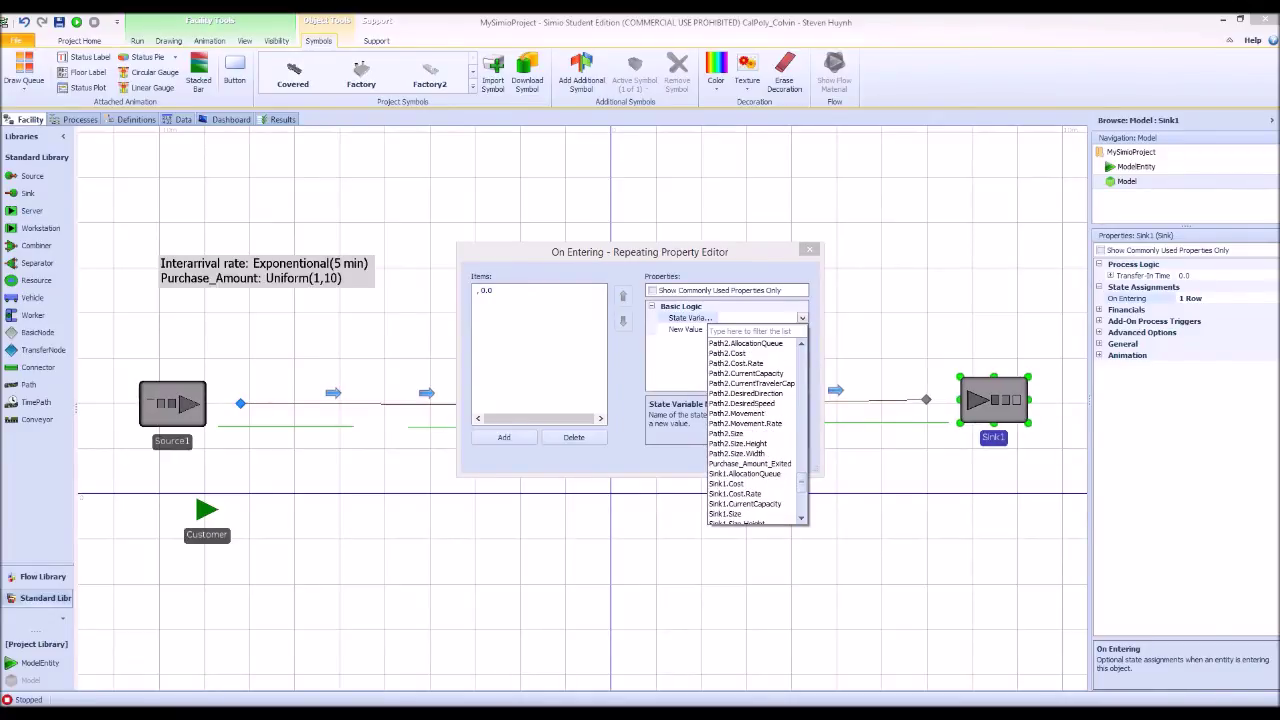
left_click(749, 463)
Enter ModelEntity.Purchase_Sink as the new value of Sink1's On Entering assignment
double_click(728, 329)
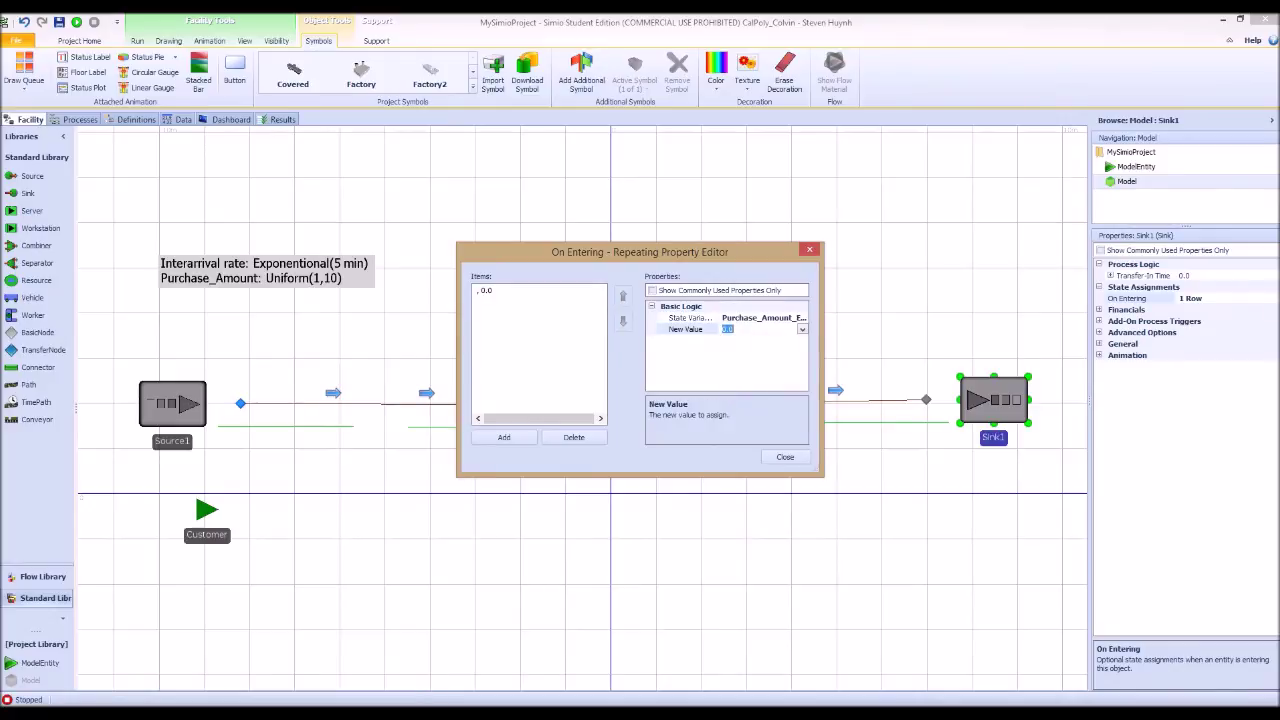
type("ModelEntity.Purchase_Sink")
key("Return")
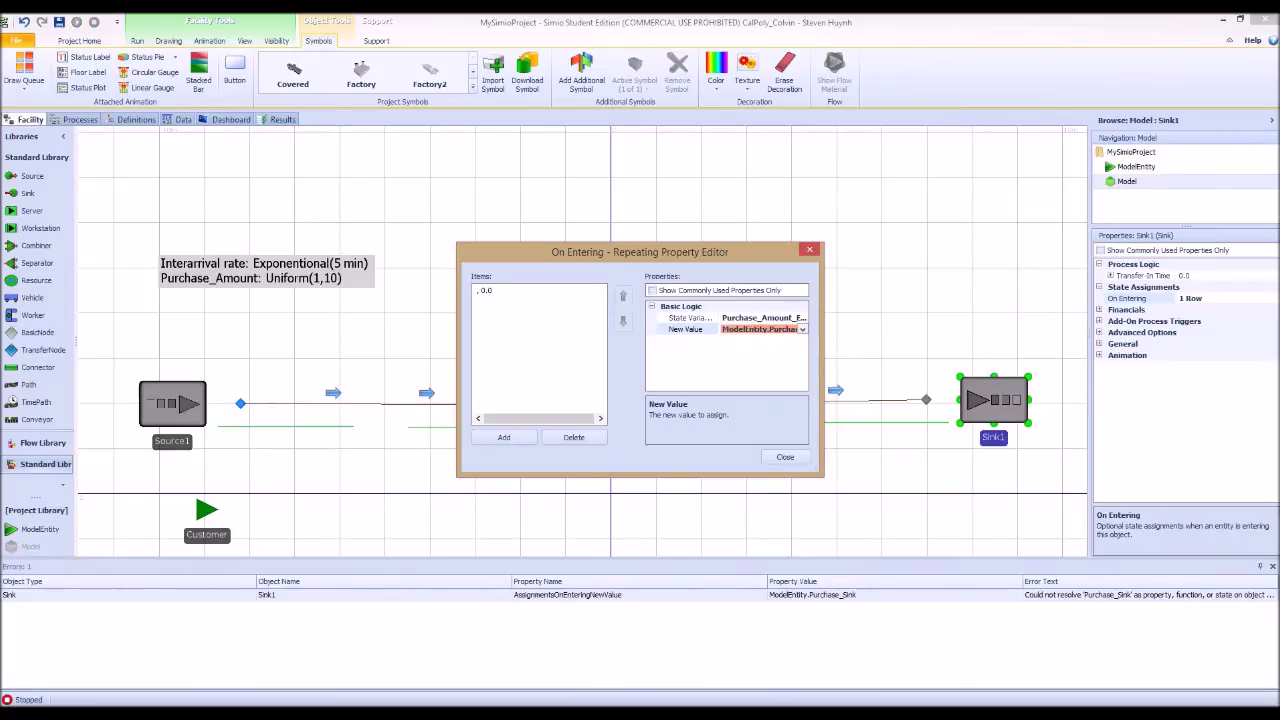
Correct the Sink1 assignment's new value to ModelEntity.Purchase_Amount and close the assignment editor
left_click(767, 329)
left_click(794, 329)
key("BackSpace")
key("BackSpace")
key("BackSpace")
key("BackSpace")
type("Amount")
key("Return")
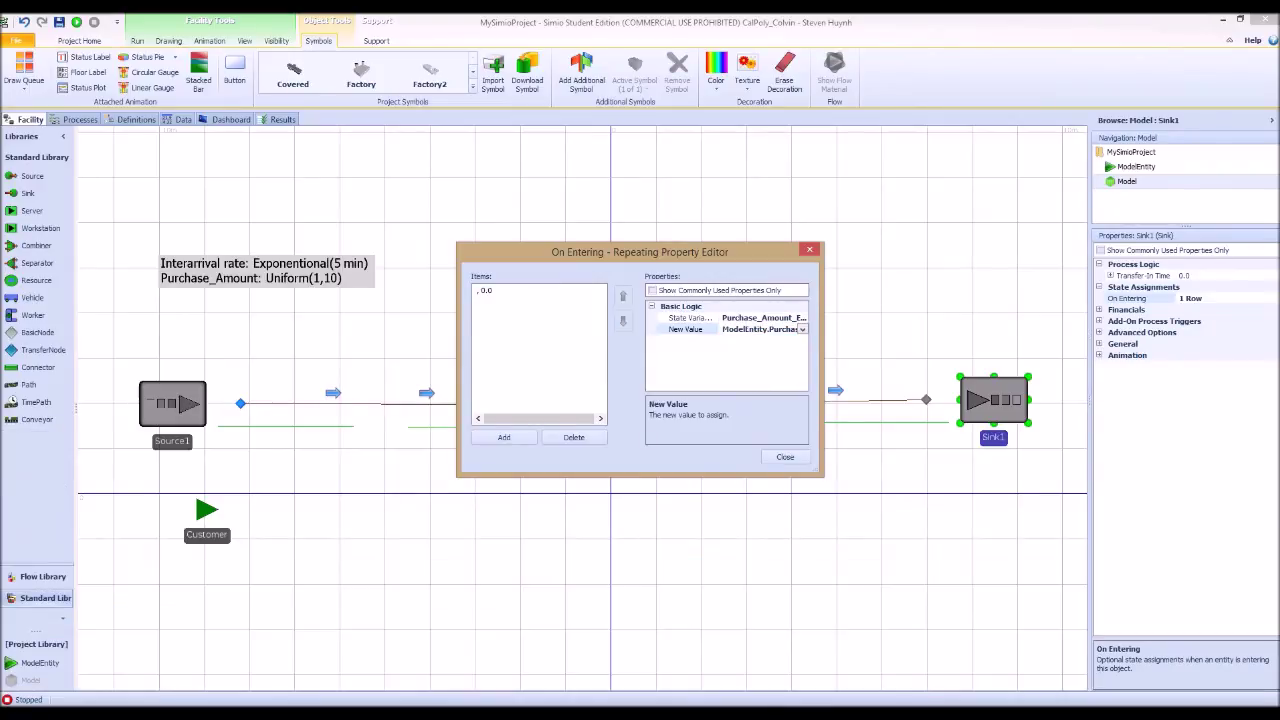
left_click(785, 456)
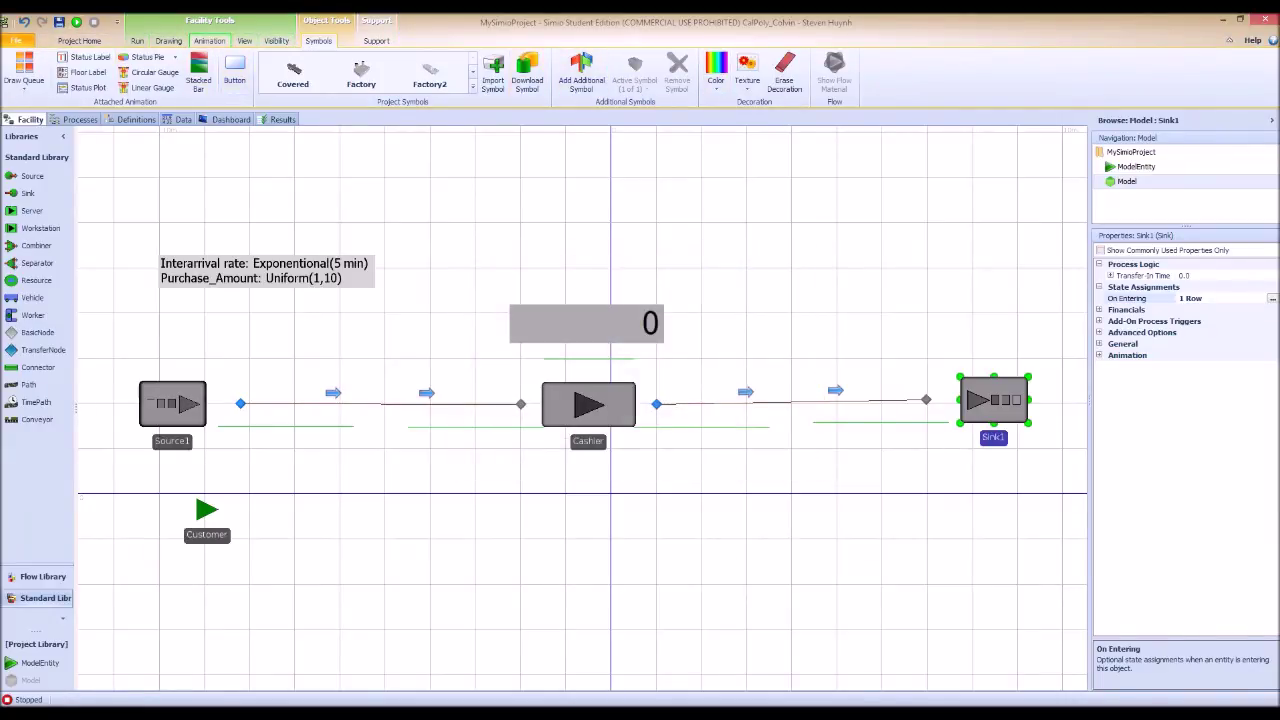
Draw a second status label above Sink1, slightly larger than the one above the Cashier
left_click(209, 40)
left_click(57, 75)
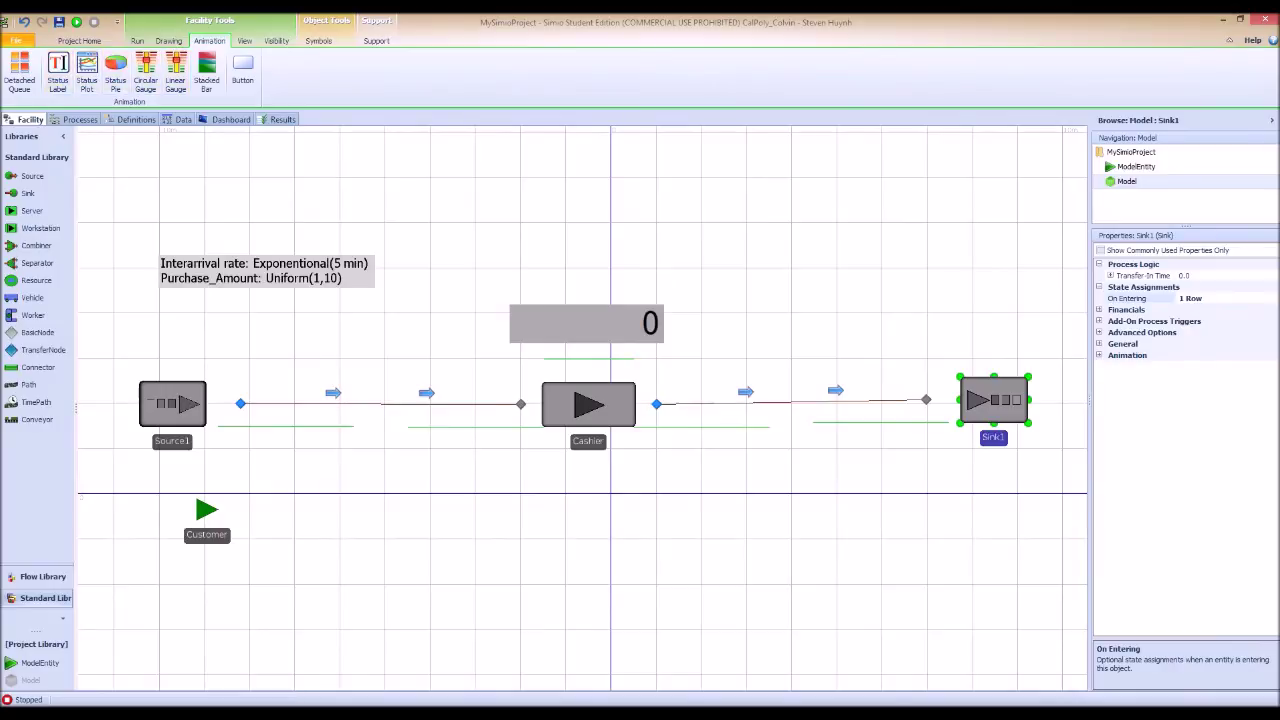
mouse_move(850, 300)
left_mouse_down()
mouse_move(1038, 331)
mouse_move(1056, 349)
left_mouse_up()
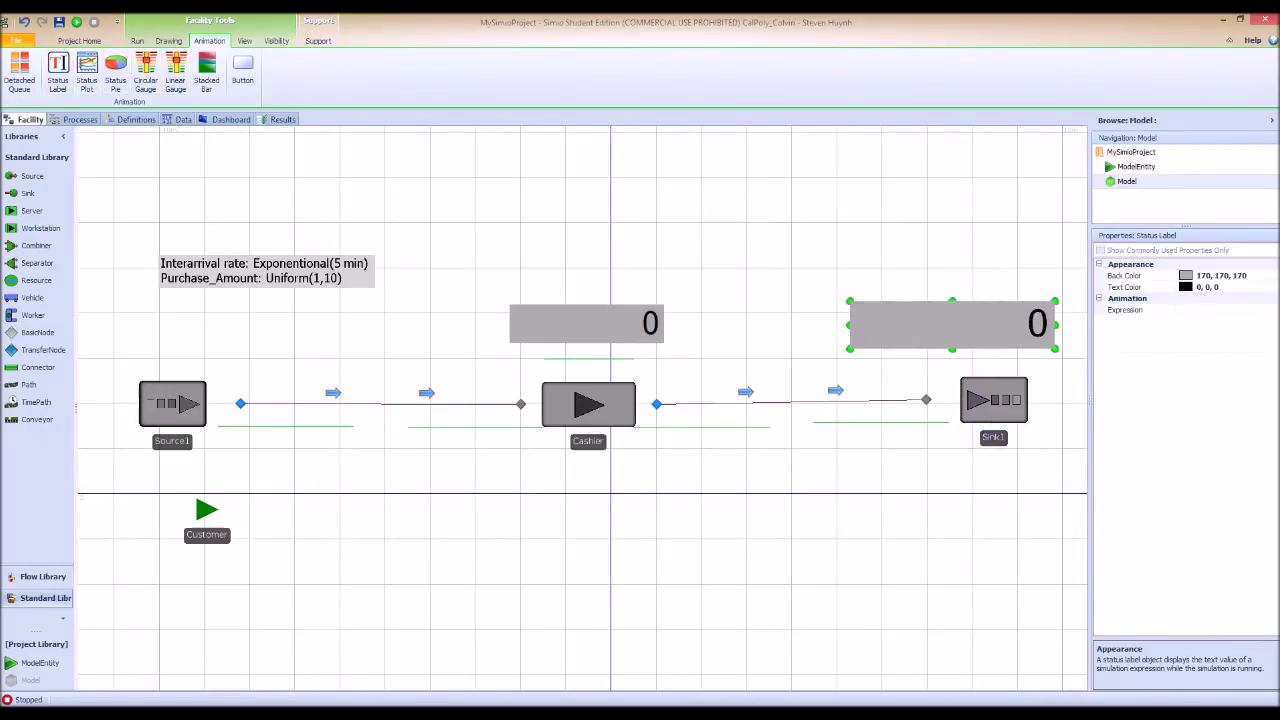
Set the expression of the status label above Sink1 to Purchase_Amount_Exited
left_click(1180, 309)
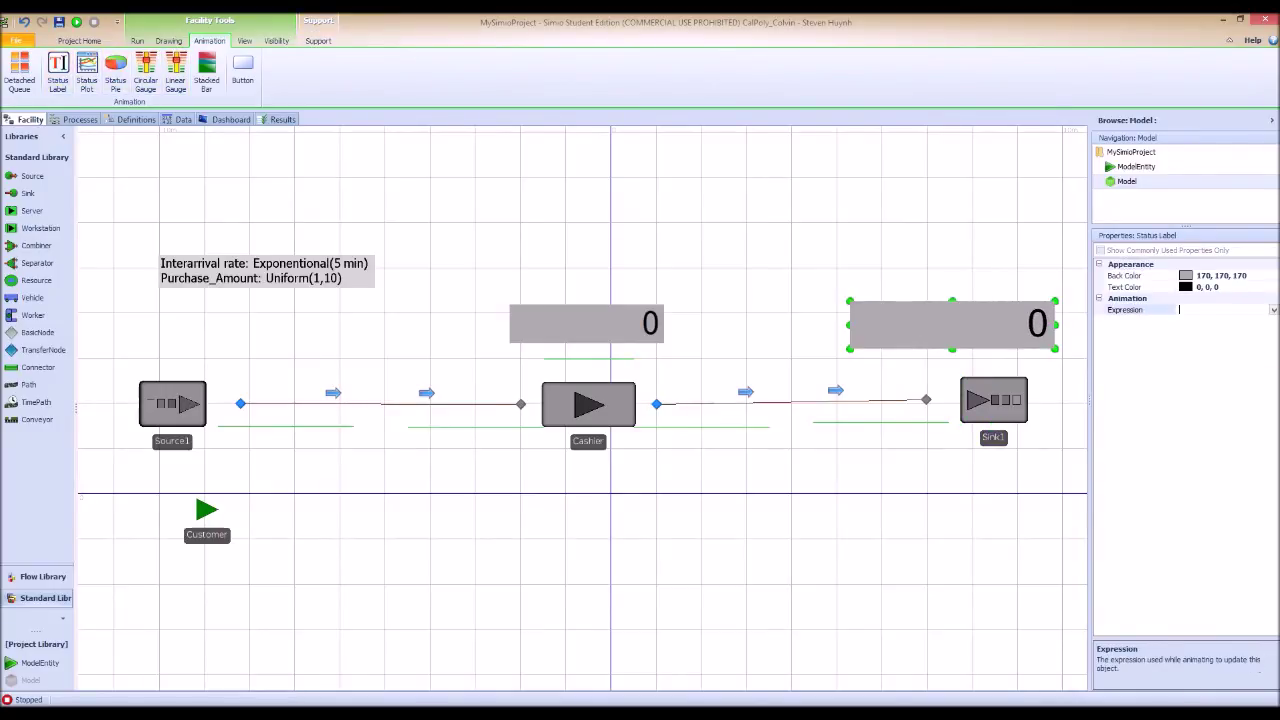
left_click(1272, 310)
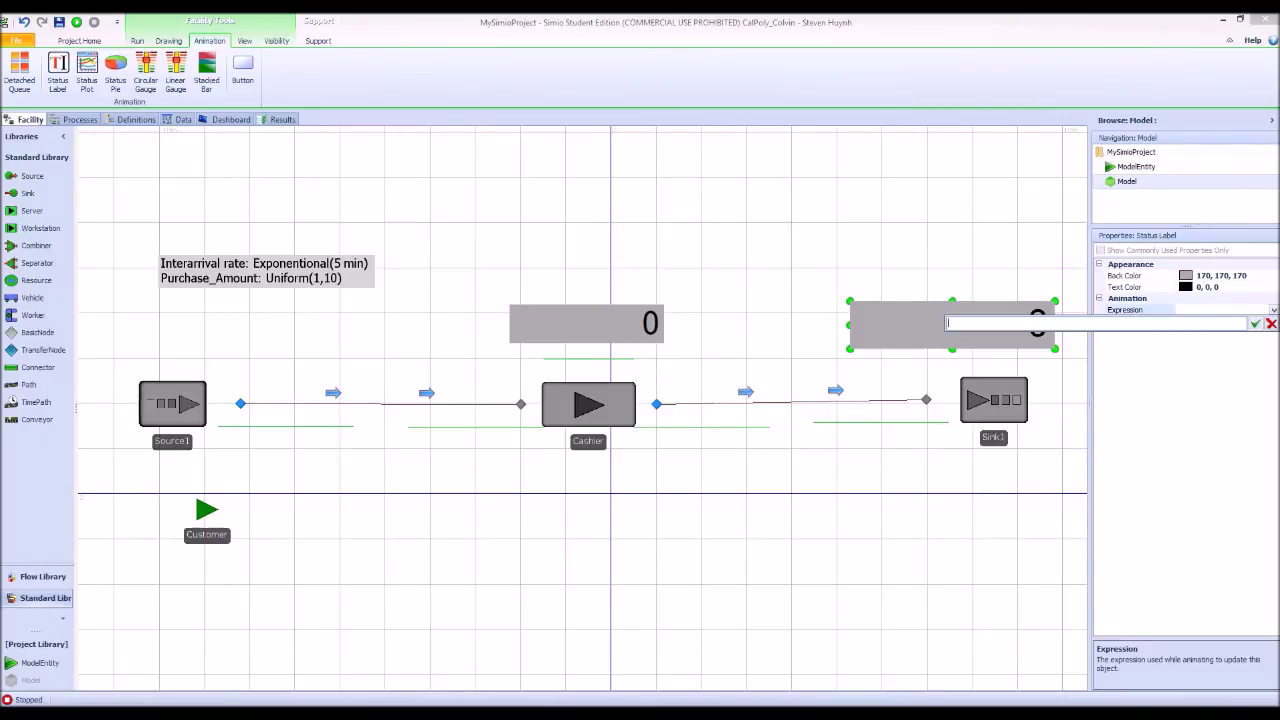
type("Purchase_A")
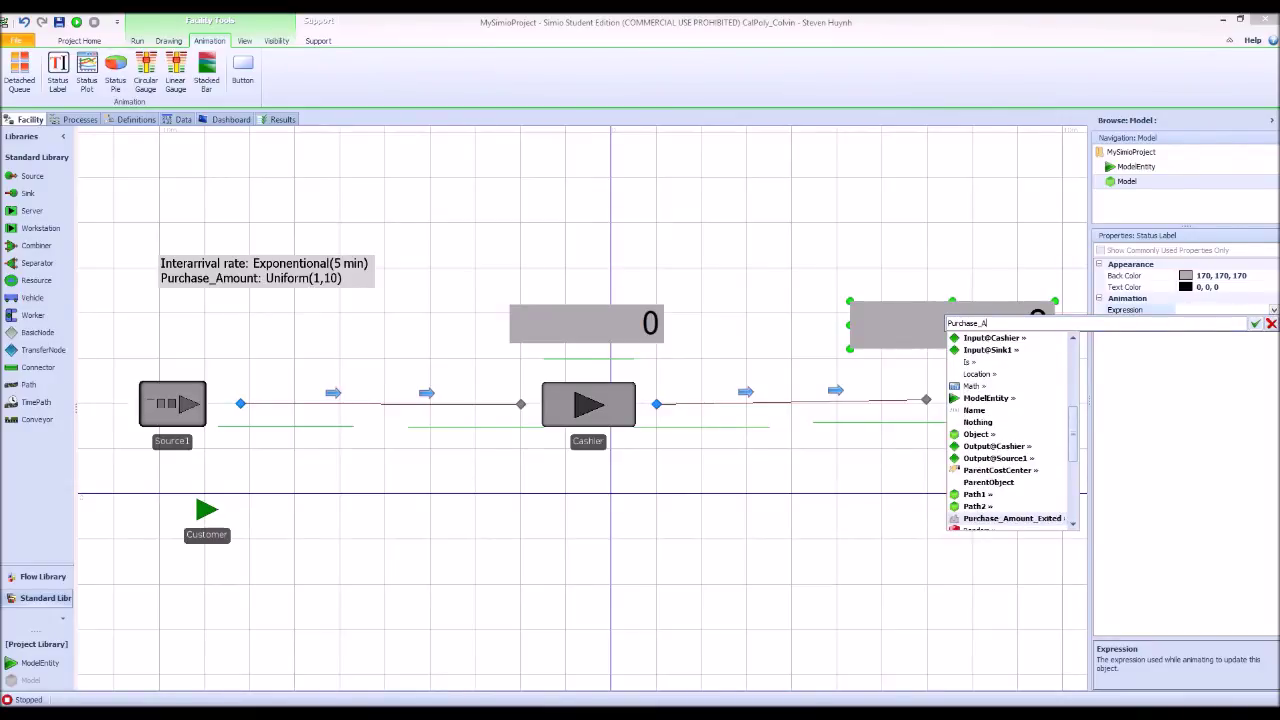
key("Return")
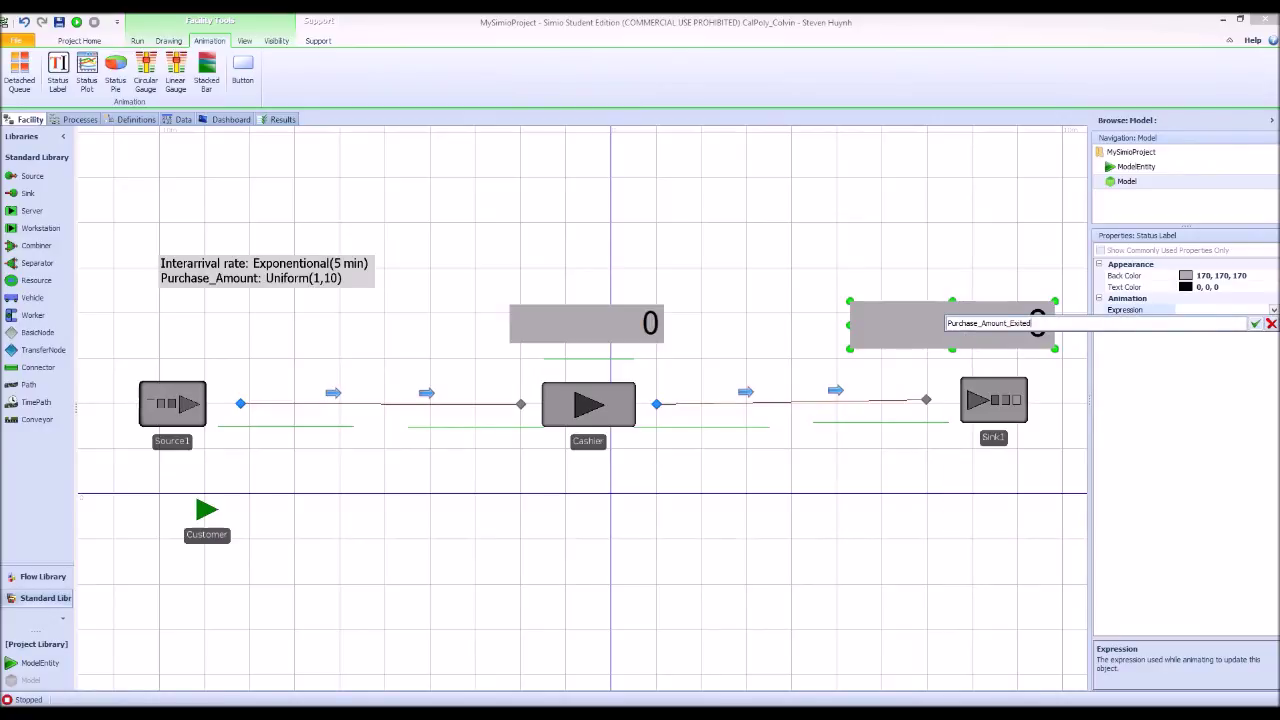
left_click(1255, 323)
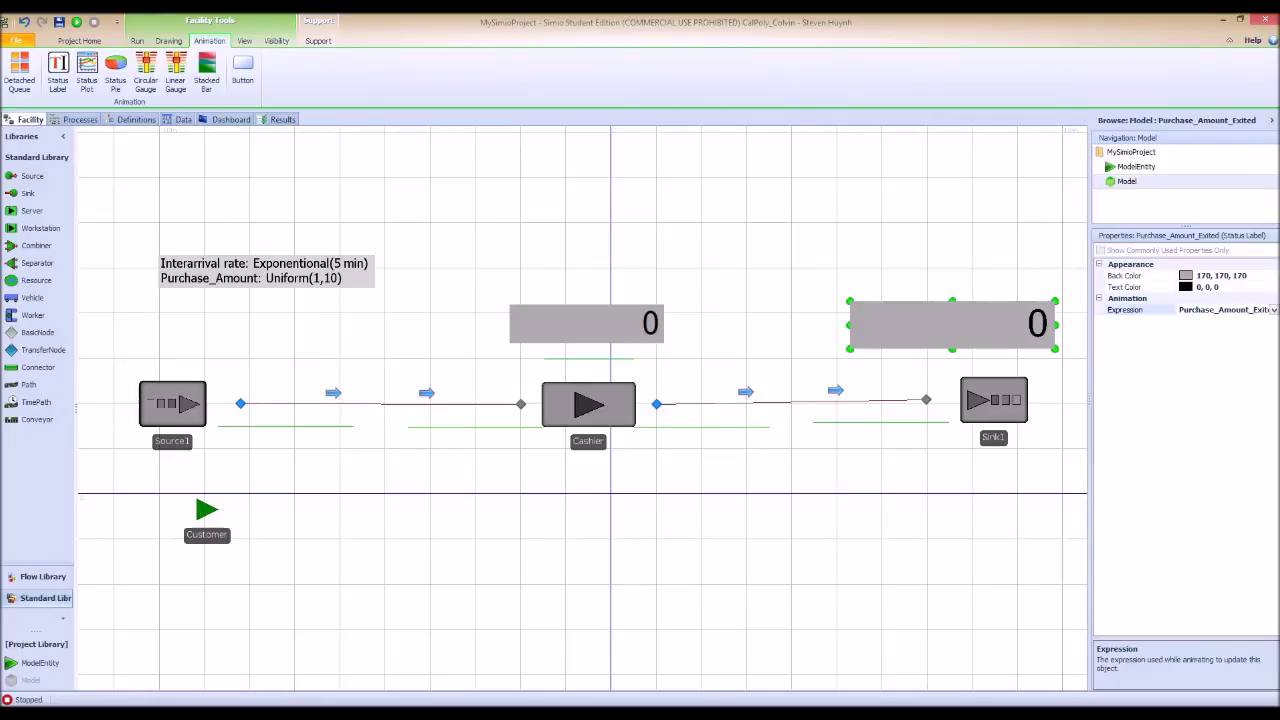
Step the simulation to bring both arriving customers to the Cashier while watching the status label above it
left_click(137, 40)
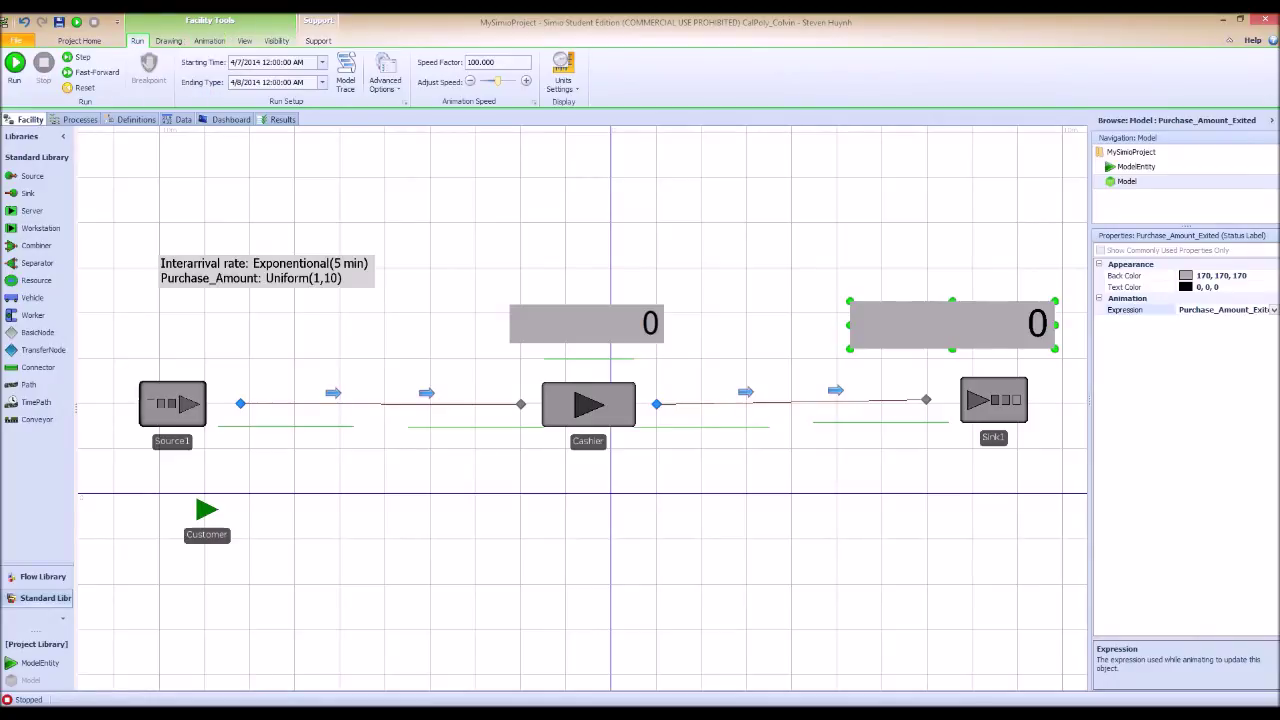
left_click(82, 57)
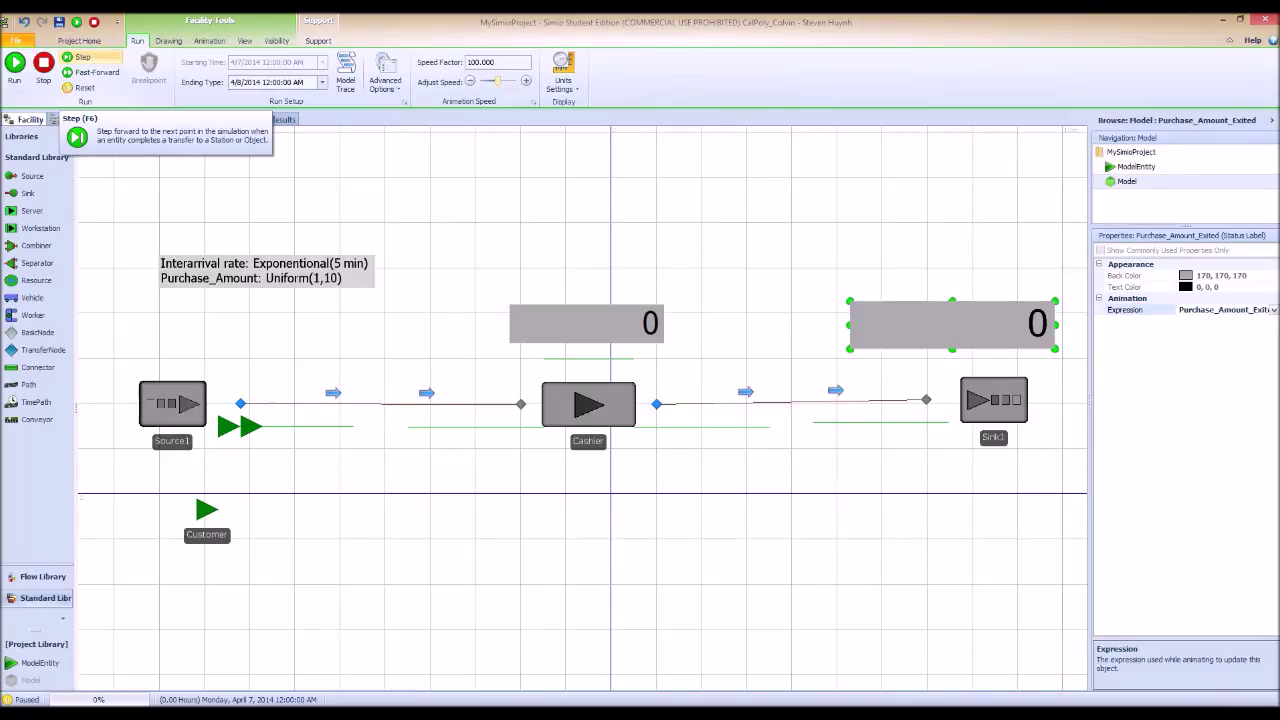
left_click(82, 57)
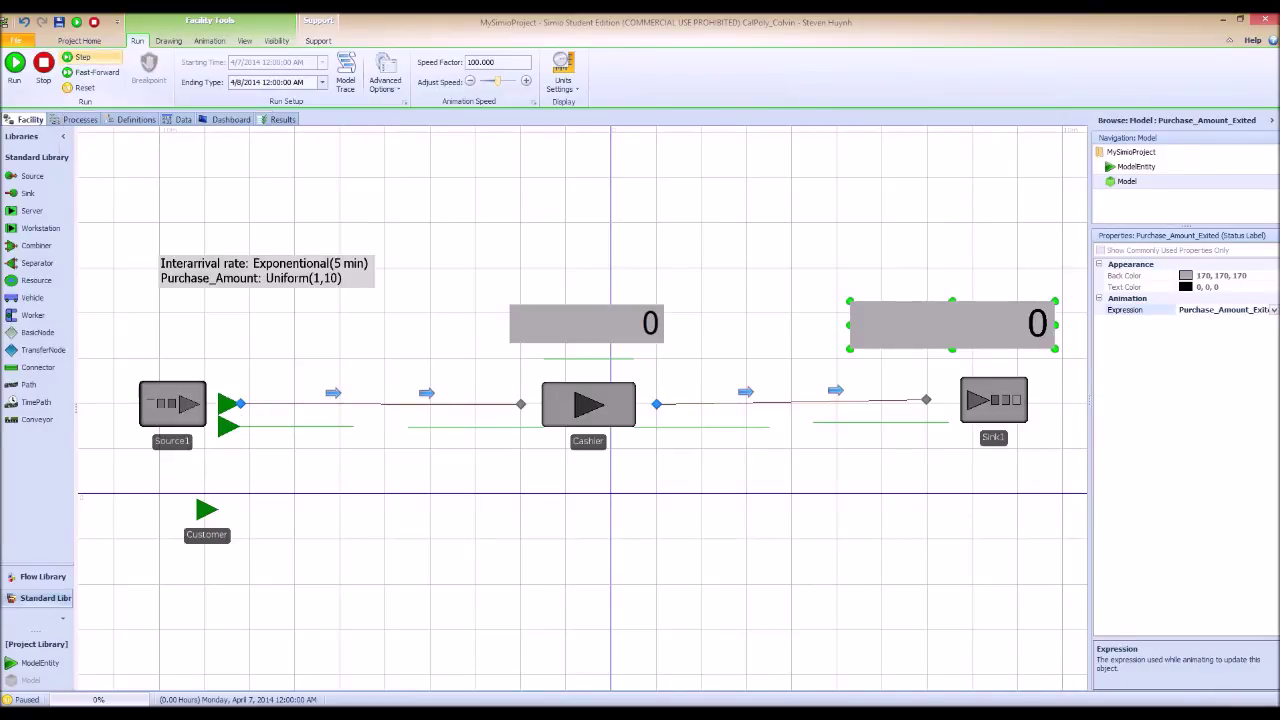
left_click(82, 57)
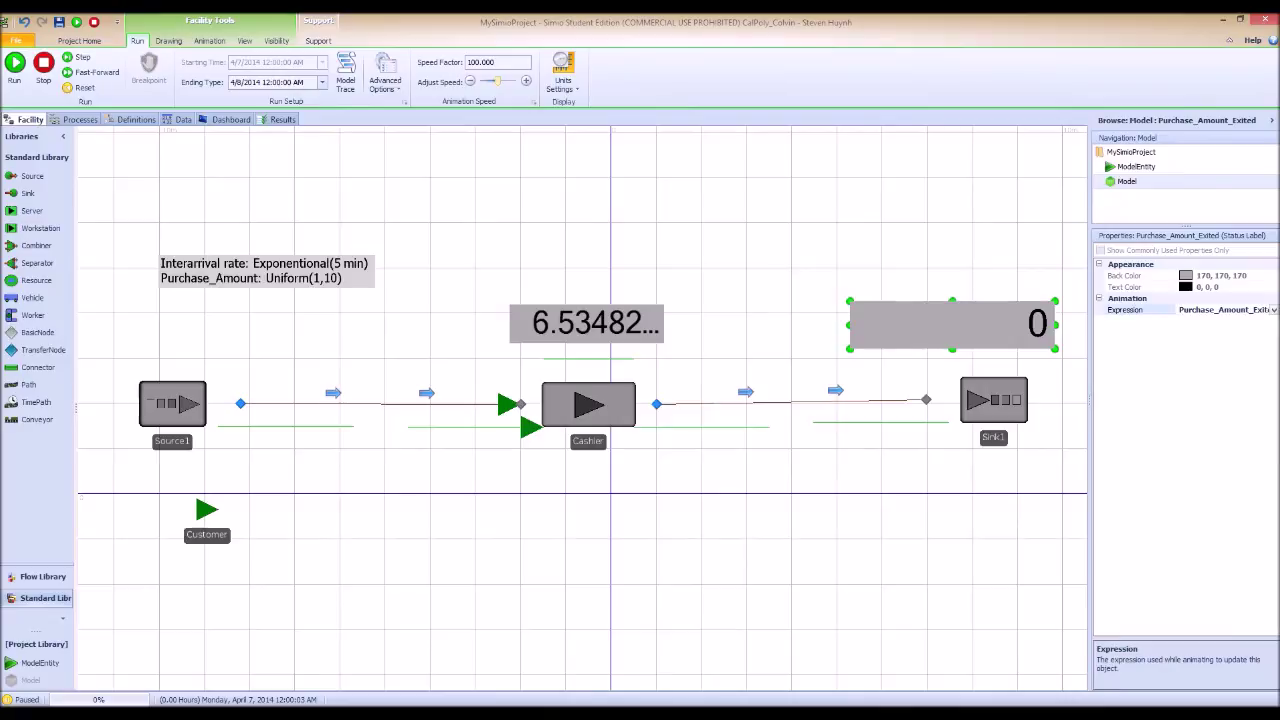
left_click(82, 57)
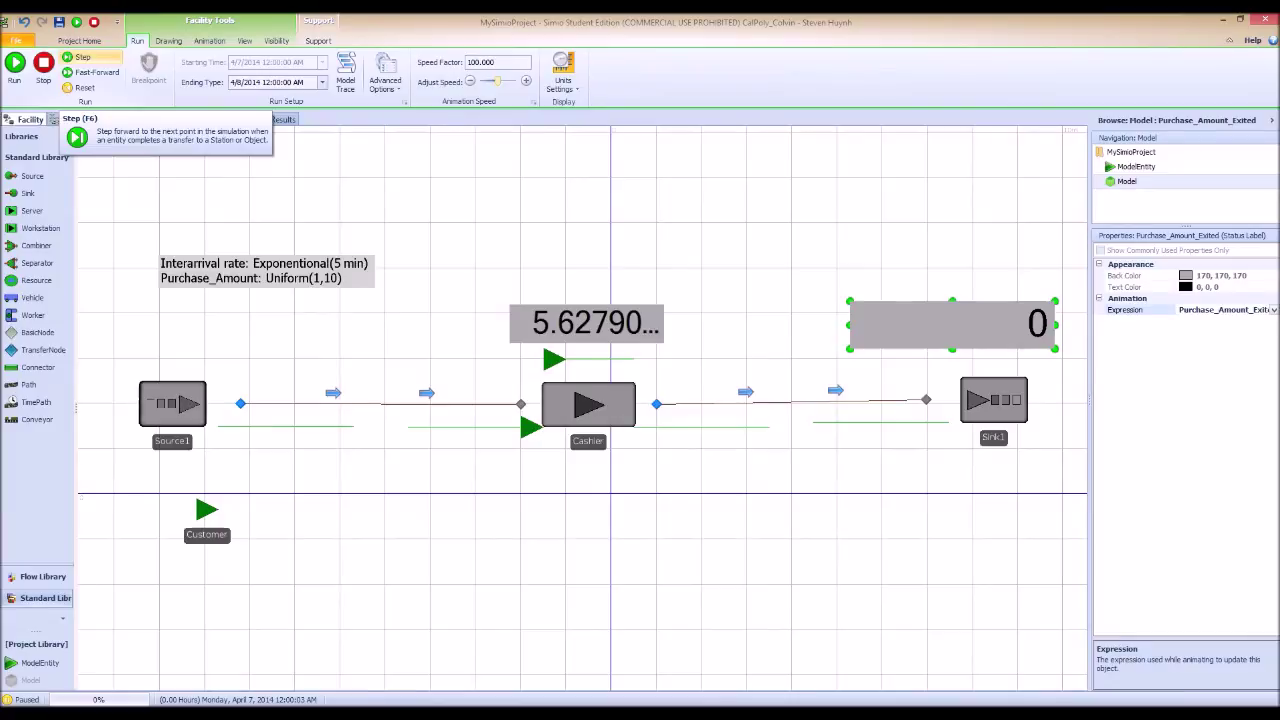
left_click(82, 57)
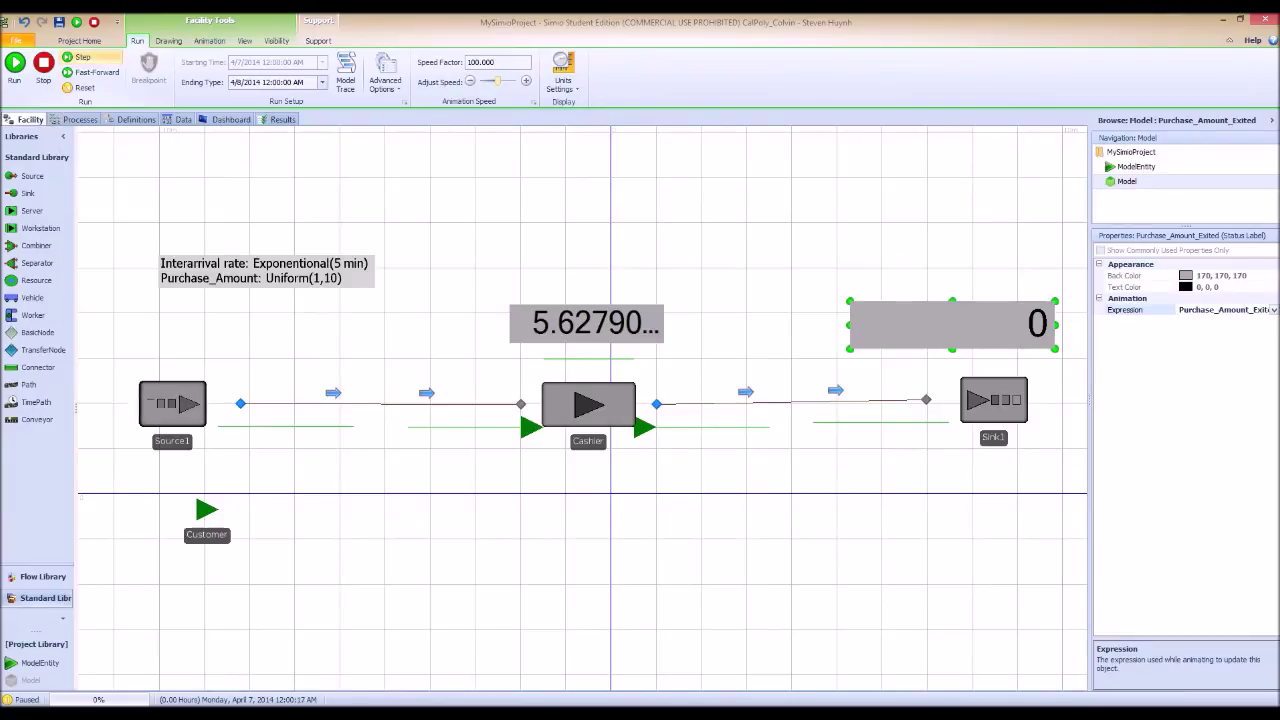
Step the first customer into Sink1 and the second out of the Cashier, comparing the two status labels
left_click(82, 57)
left_click(82, 57)
left_click(82, 57)
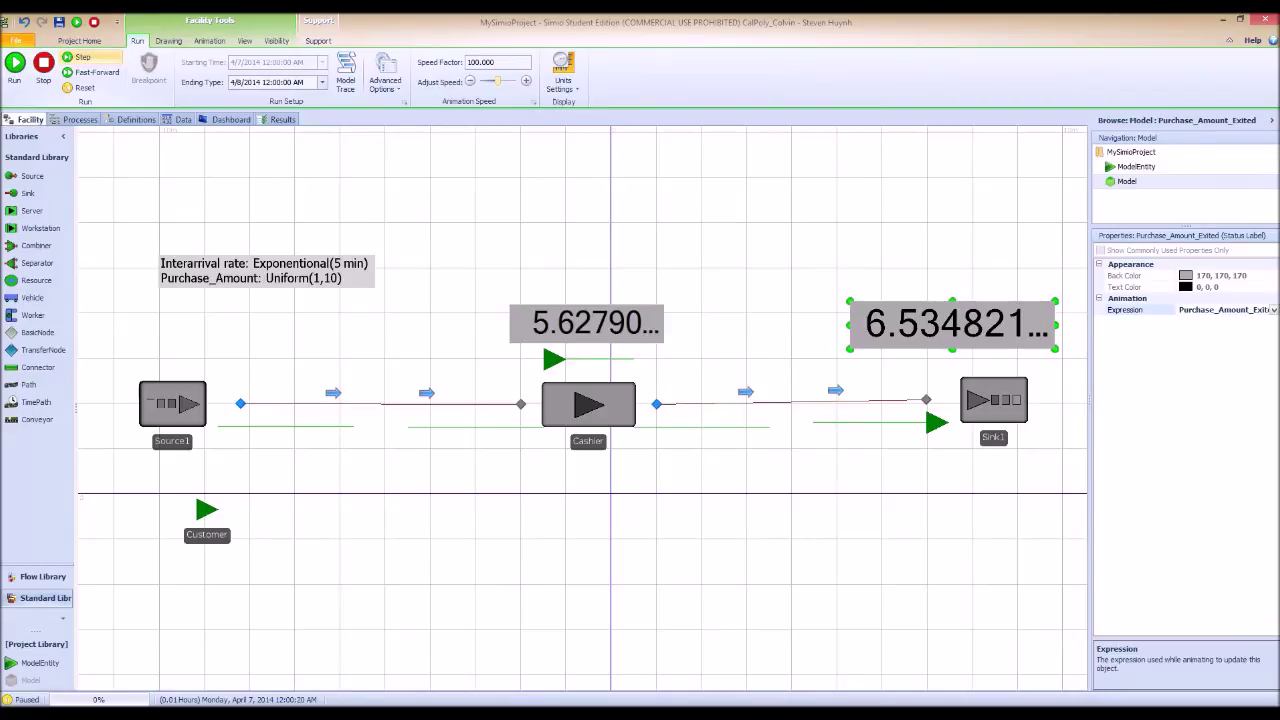
left_click(82, 57)
left_click(82, 57)
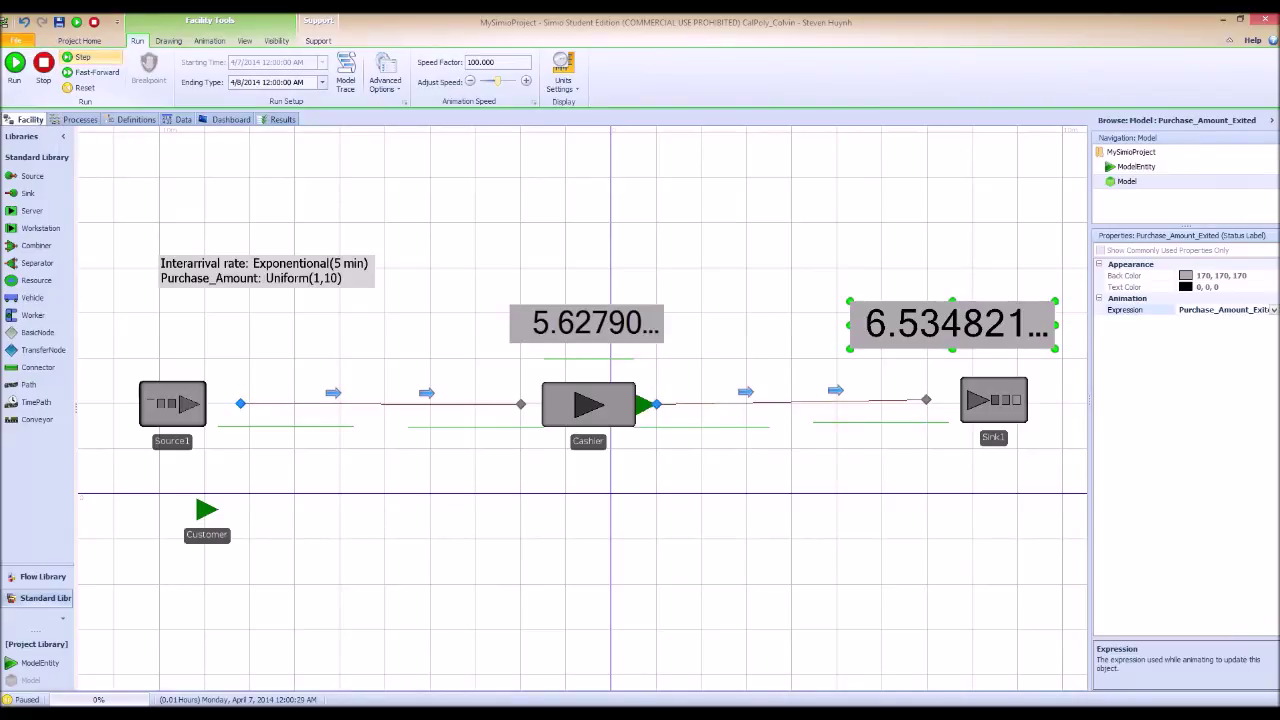